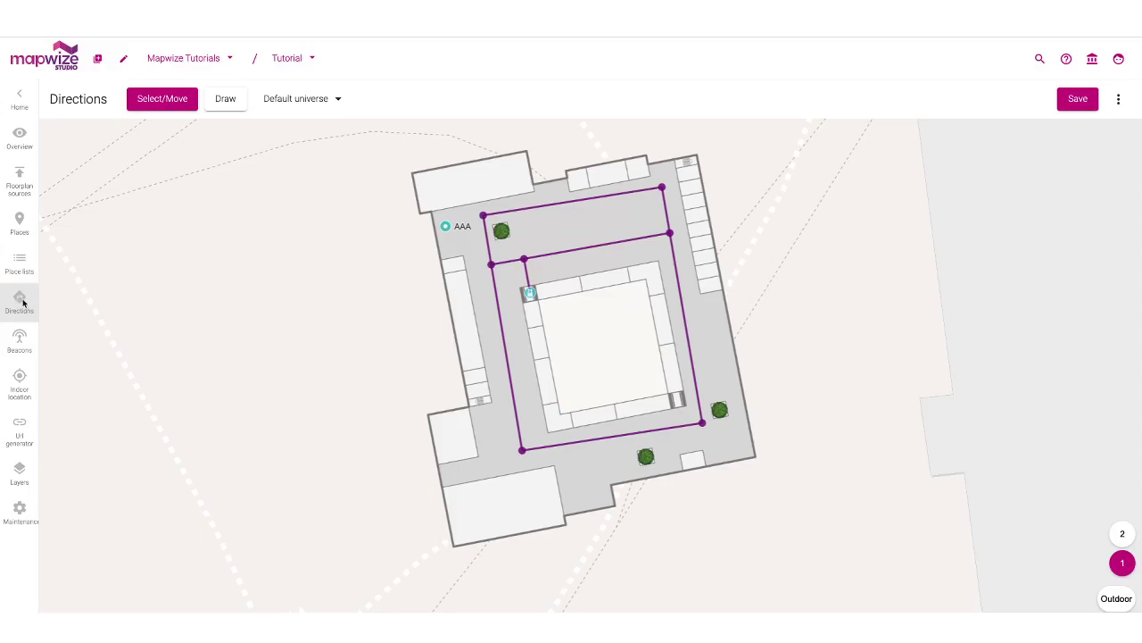
# - Select the top route segment on floor 1 to show its Route properties
pyautogui.click(511, 210)
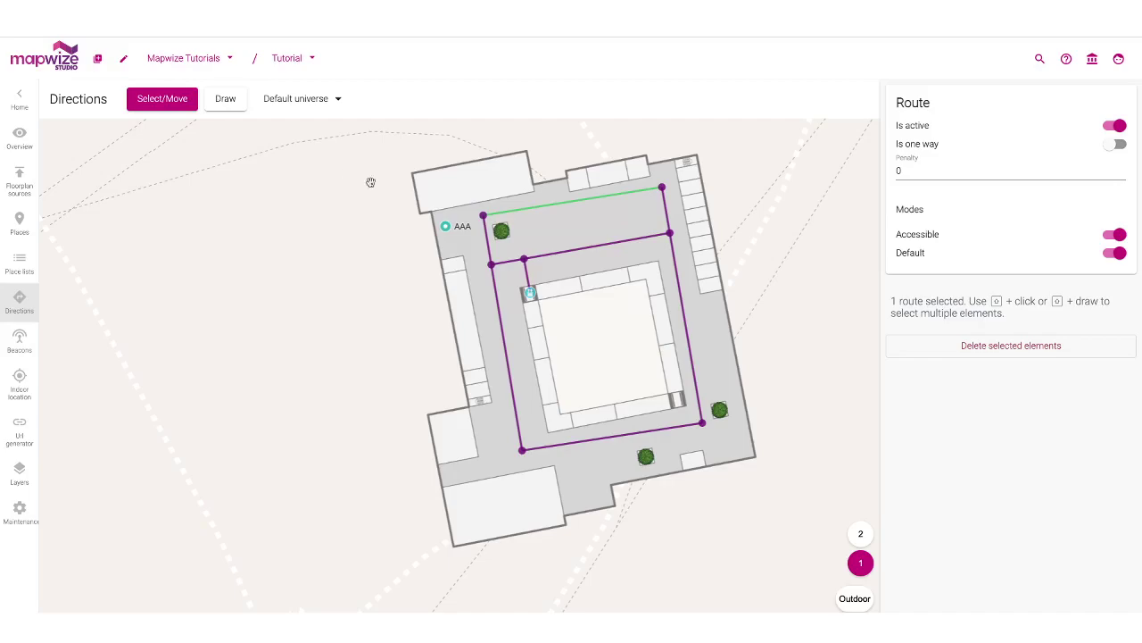
# - Snap the loop-joining node onto the left route; make the link one-way leftward, penalty 10, no Accessible
pyautogui.click(491, 265)
pyautogui.moveTo(491, 265); pyautogui.dragTo(482, 269)
pyautogui.click(503, 265)
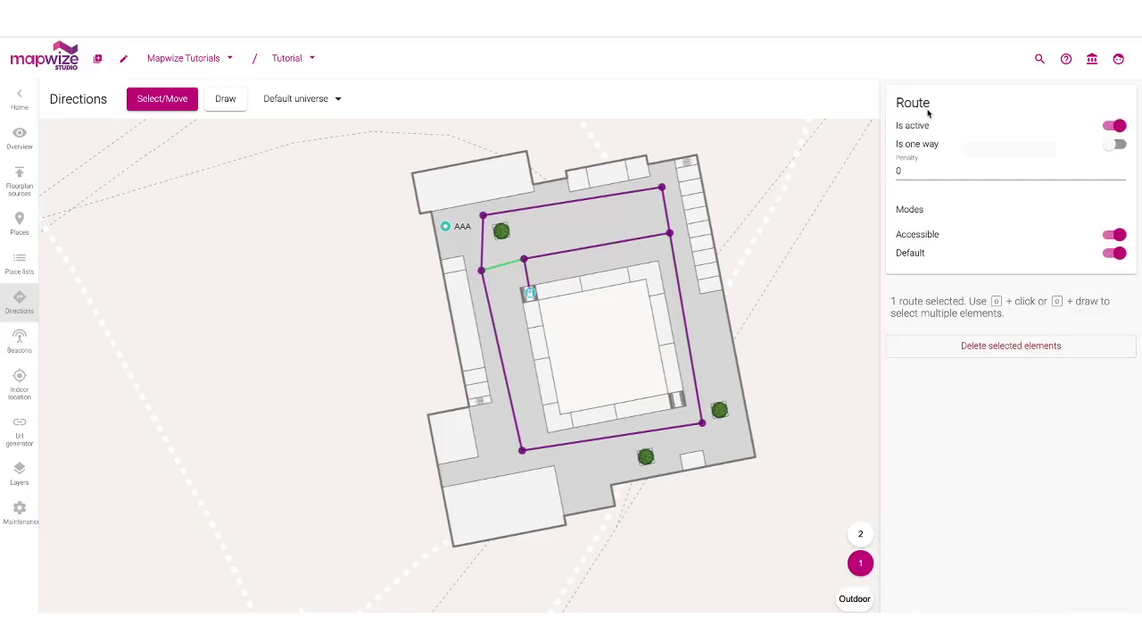
pyautogui.moveTo(900, 126)
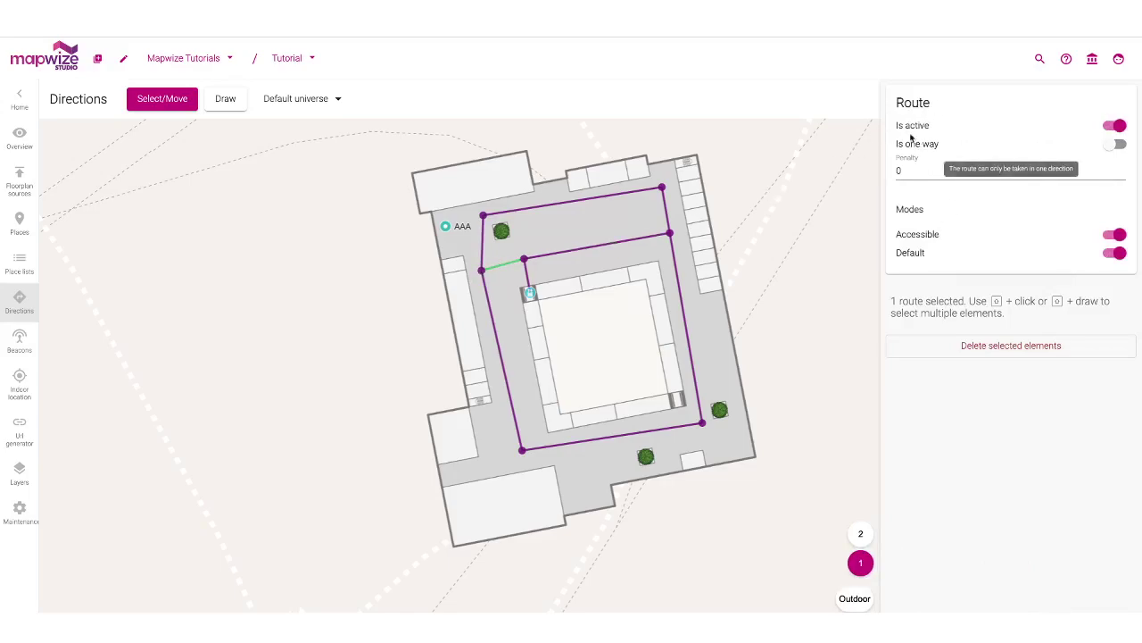
pyautogui.click(1114, 145)
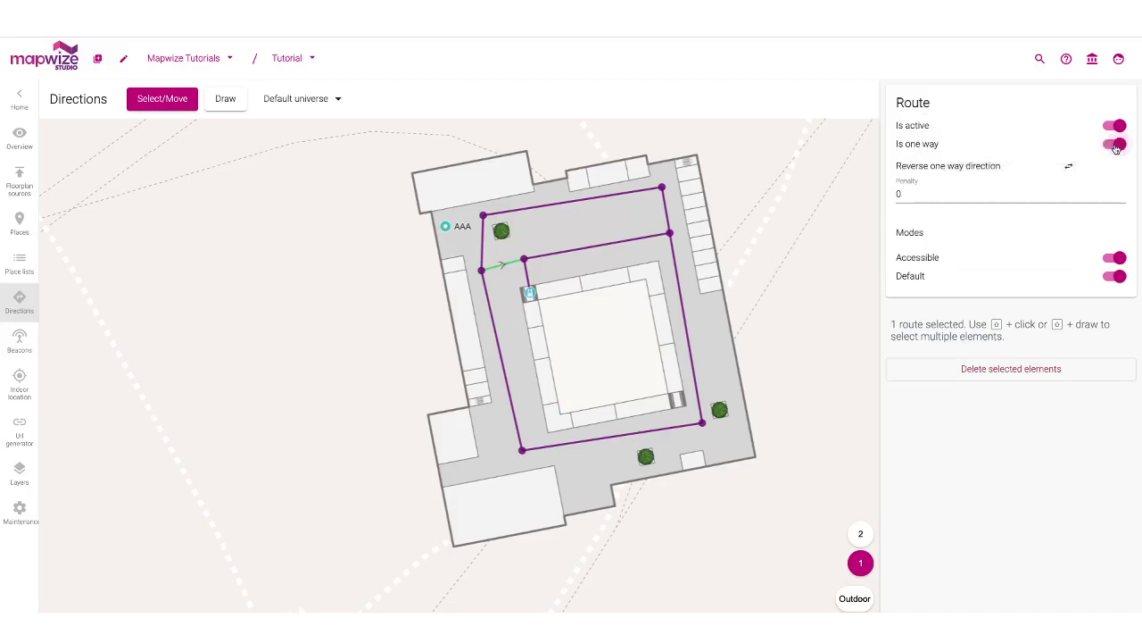
pyautogui.click(1069, 168)
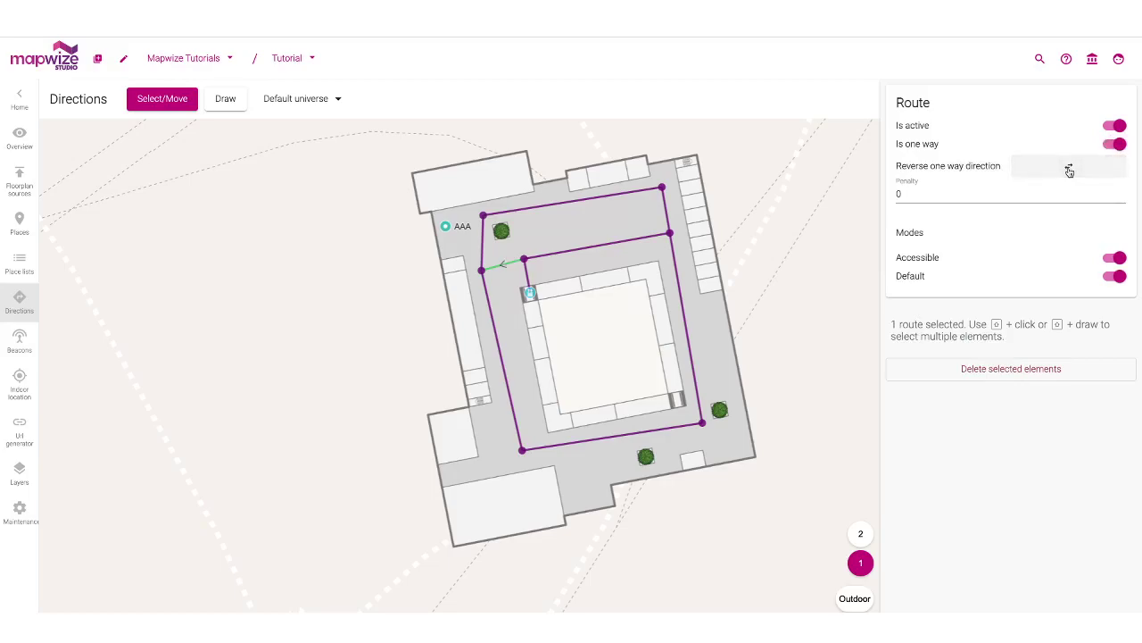
pyautogui.click(968, 196)
pyautogui.press('Home')
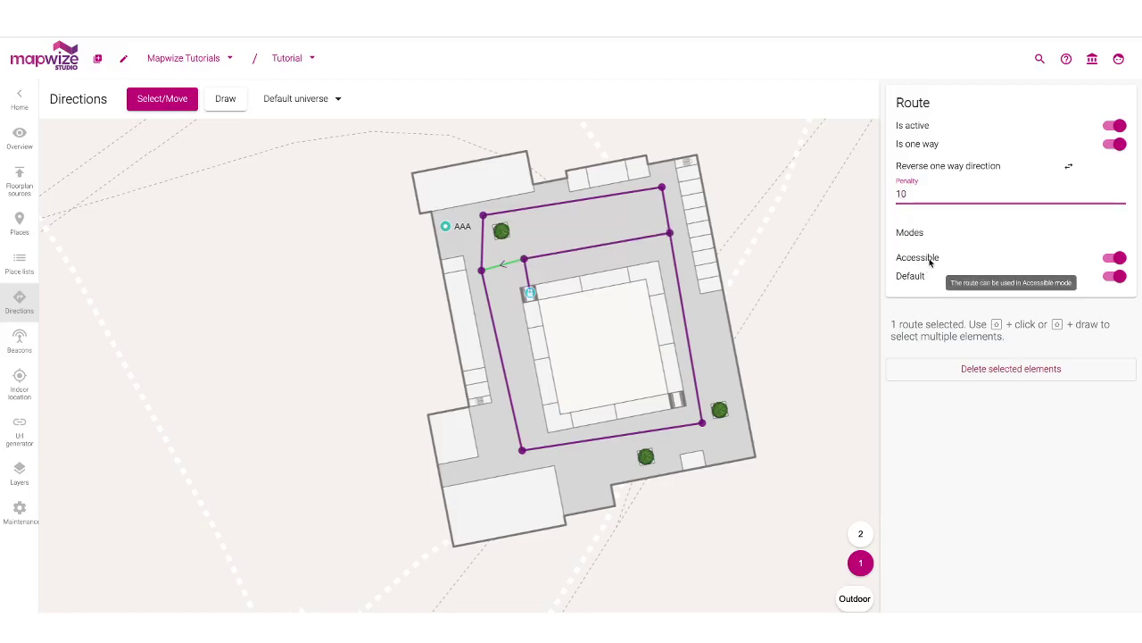
pyautogui.click(1113, 258)
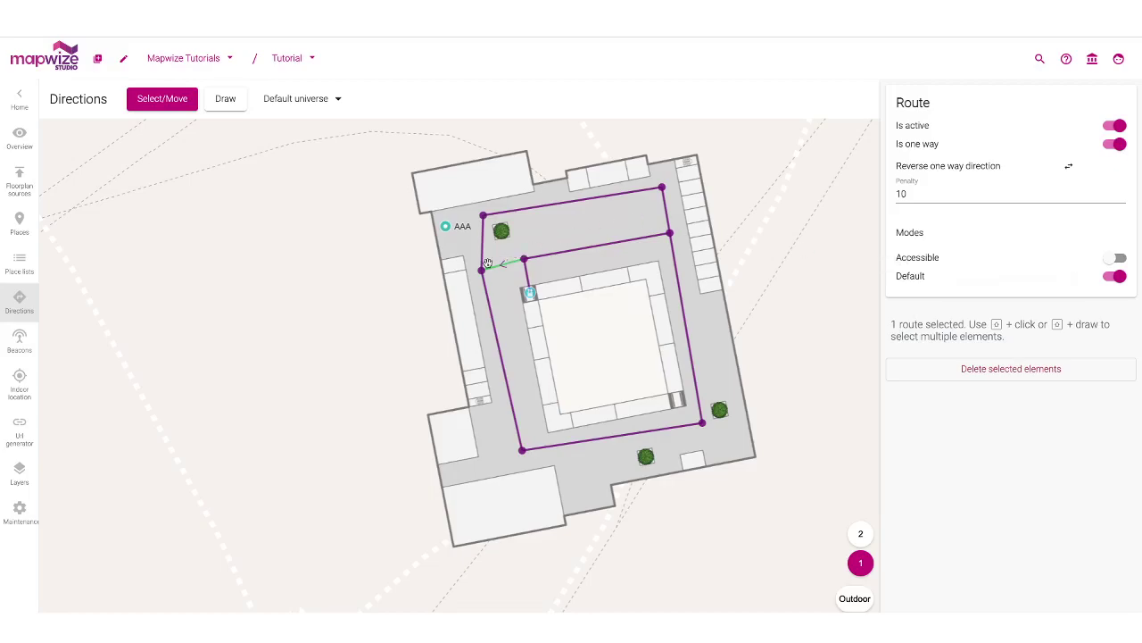
pyautogui.click(432, 273)
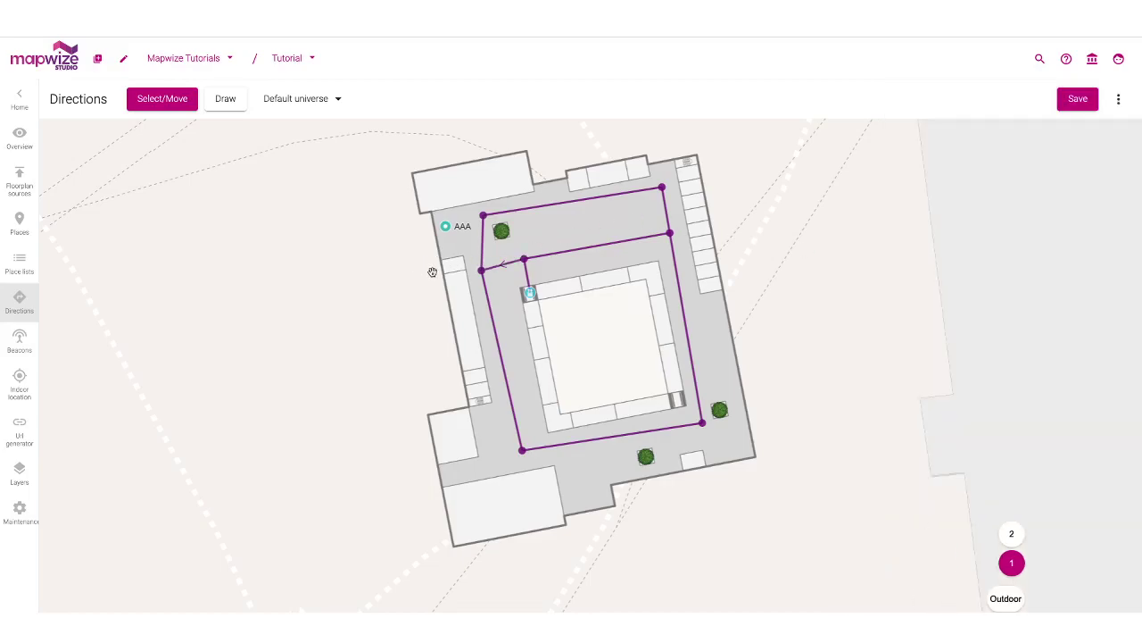
# - Draw a new route from the top edge through the inner and right routes, down, joining the left route
pyautogui.click(223, 100)
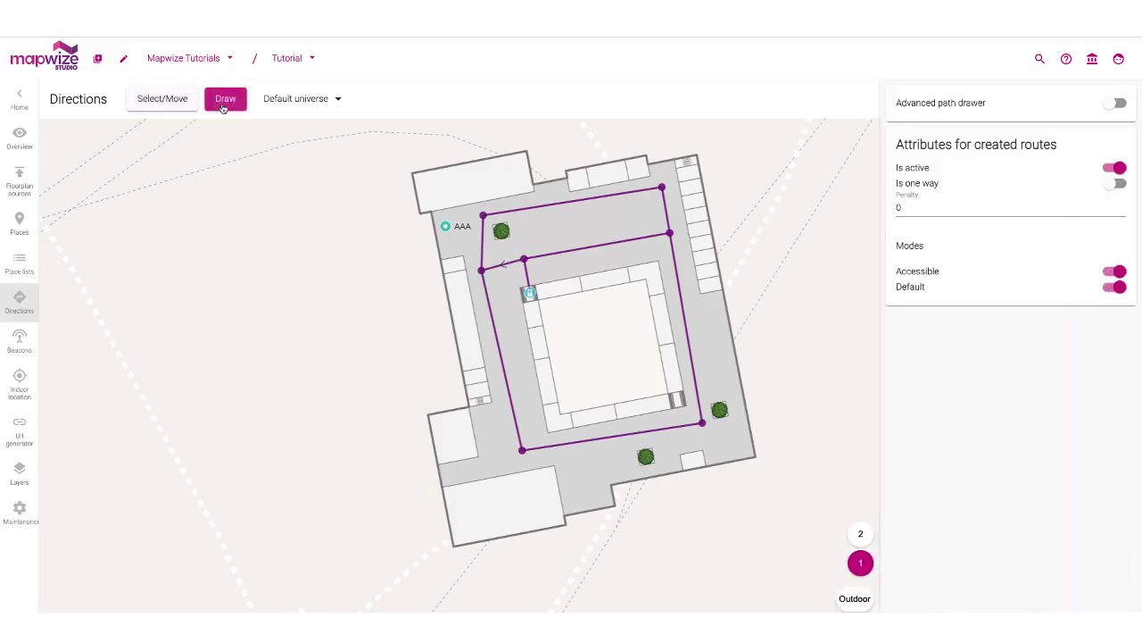
pyautogui.click(550, 205)
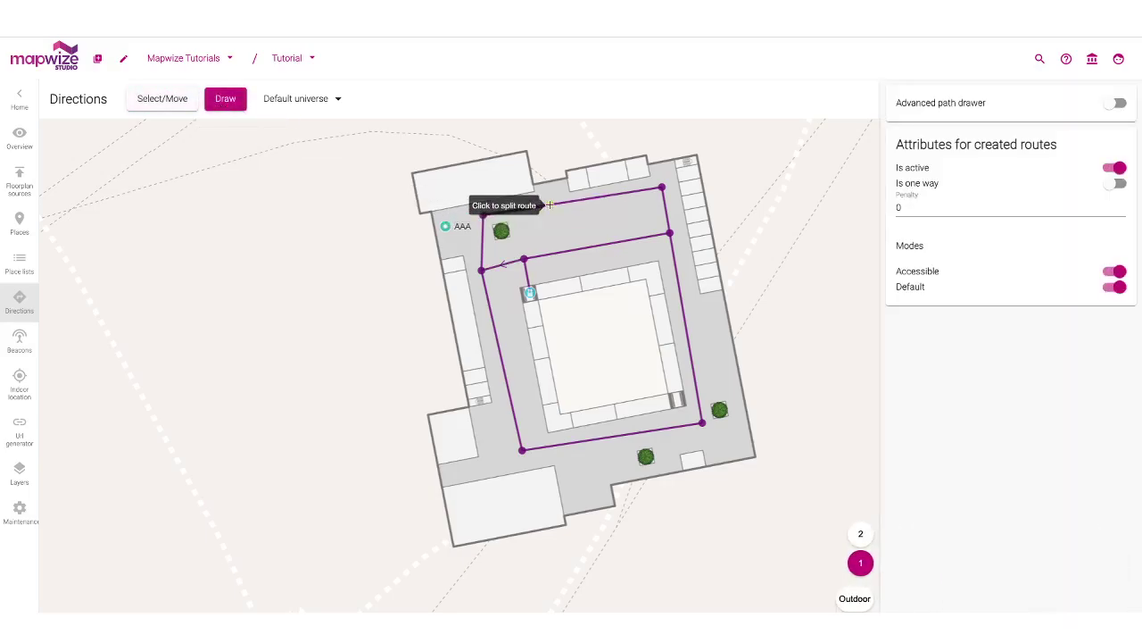
pyautogui.click(562, 253)
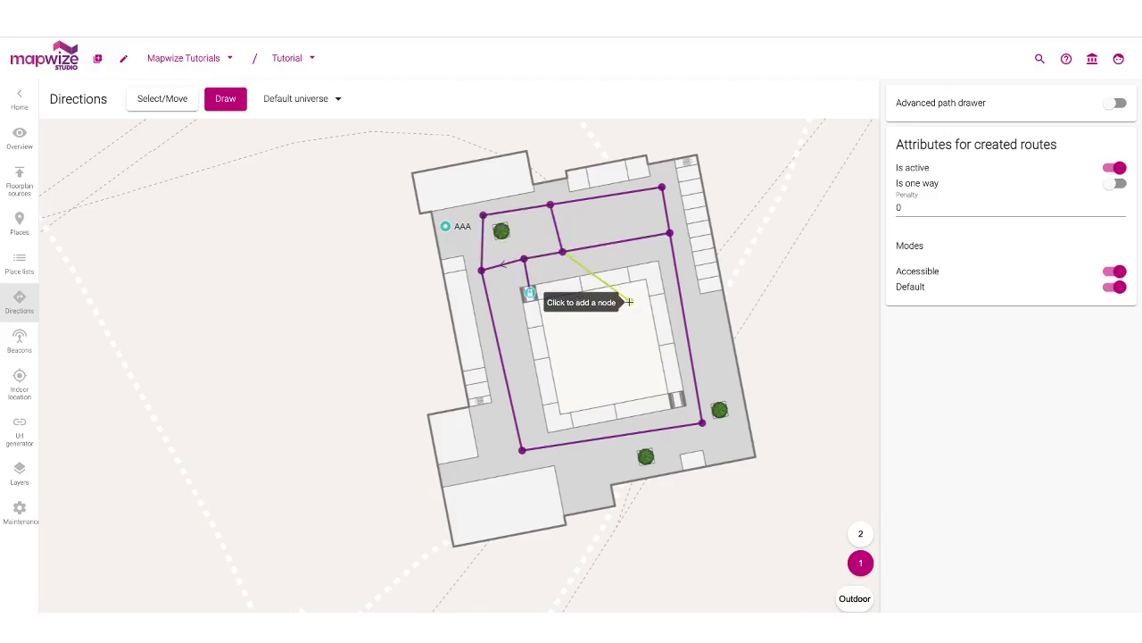
pyautogui.click(681, 305)
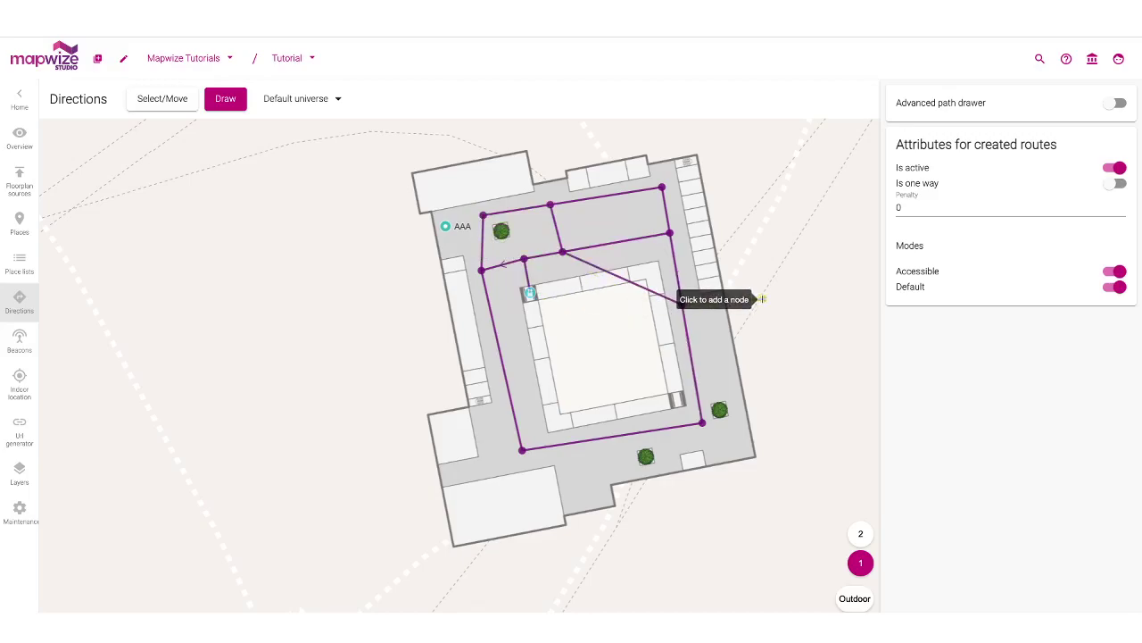
pyautogui.click(763, 299)
pyautogui.click(587, 466)
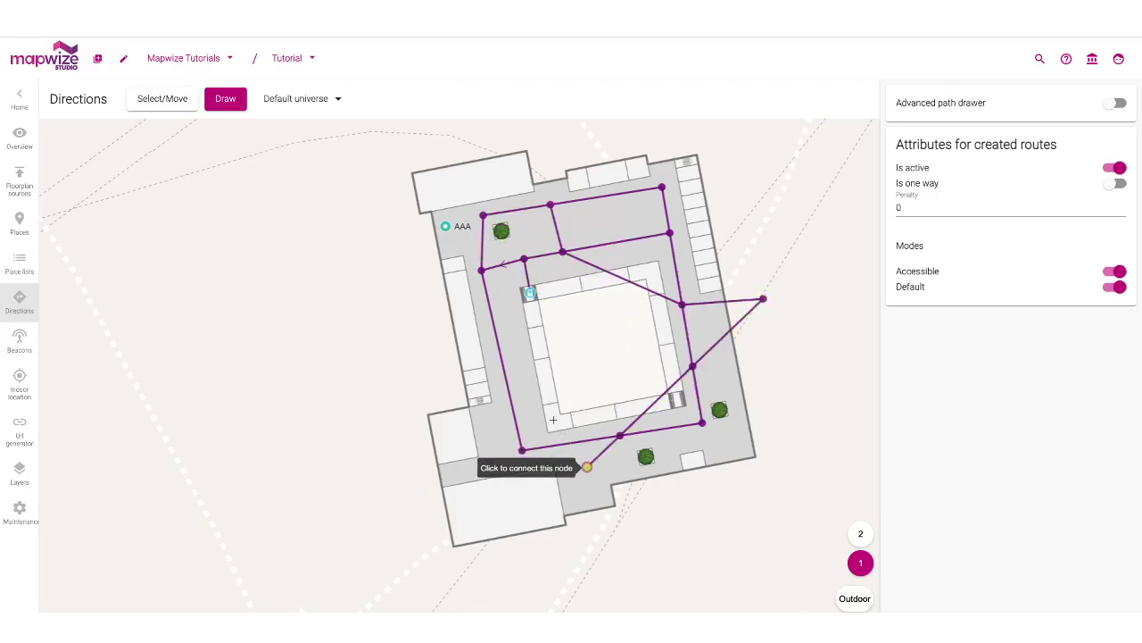
pyautogui.click(502, 356)
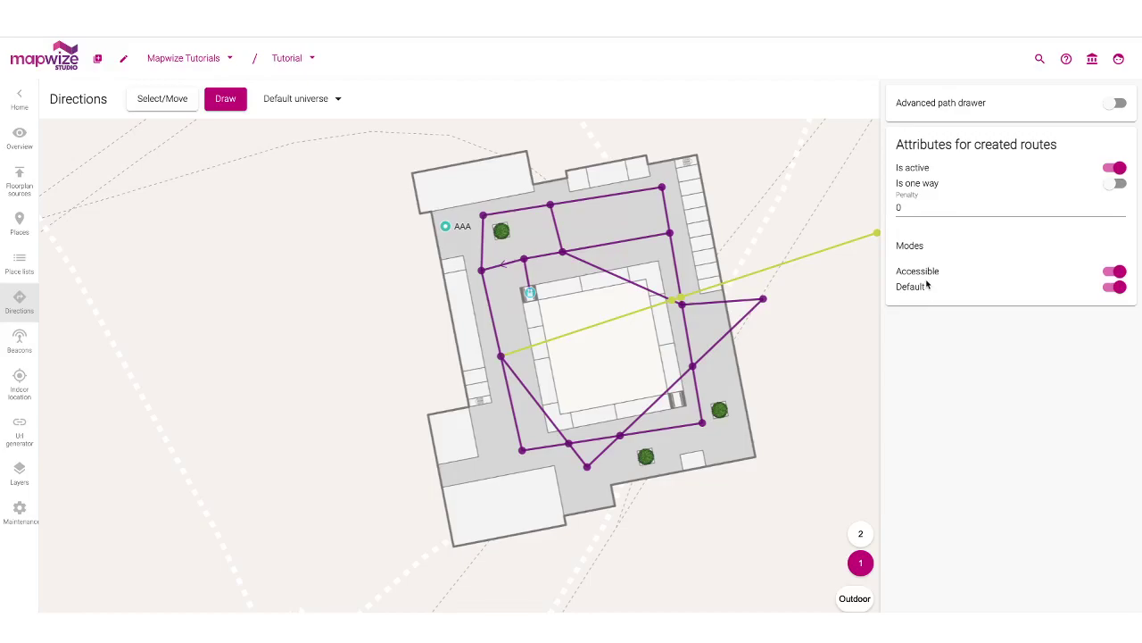
pyautogui.click(150, 100)
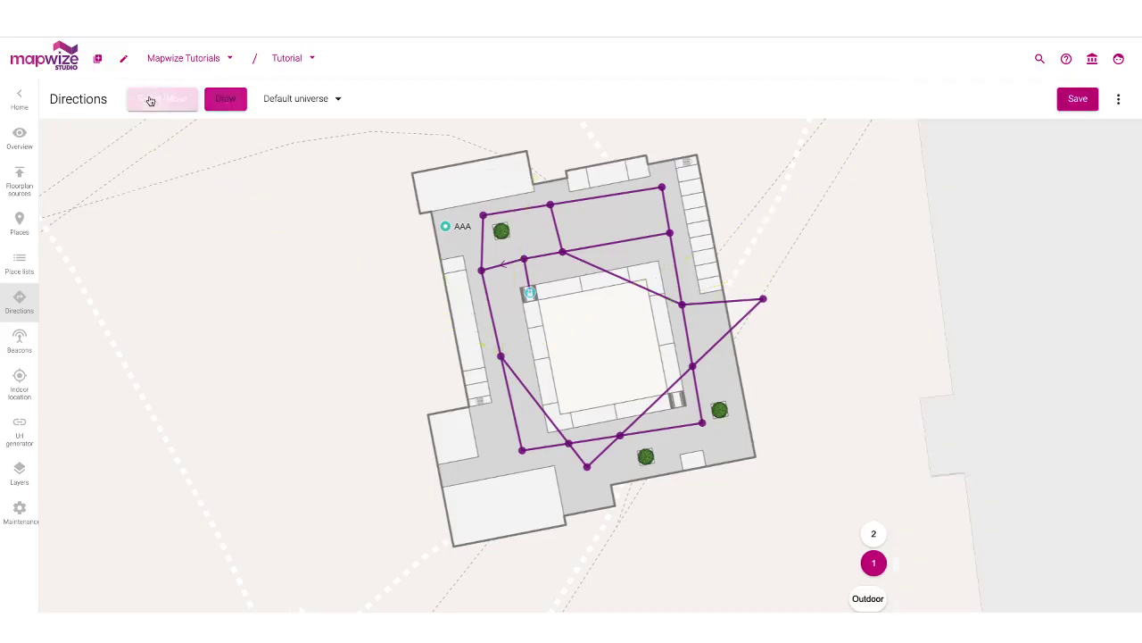
# - Check the keyboard shortcuts list, then go back to Draw mode
pyautogui.click(1067, 59)
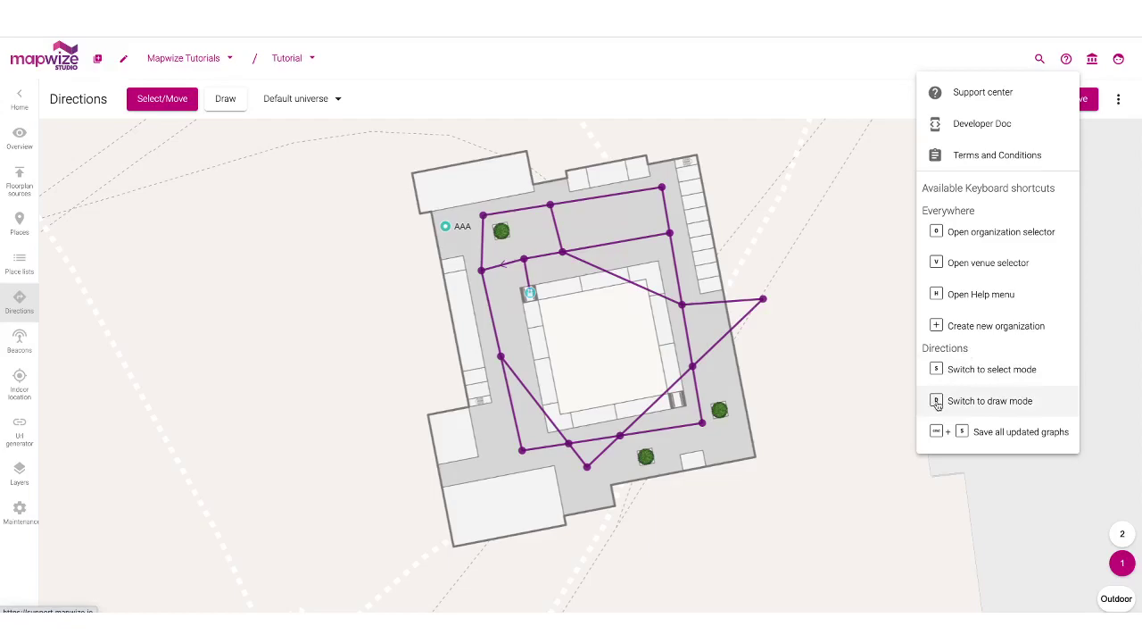
pyautogui.click(1069, 59)
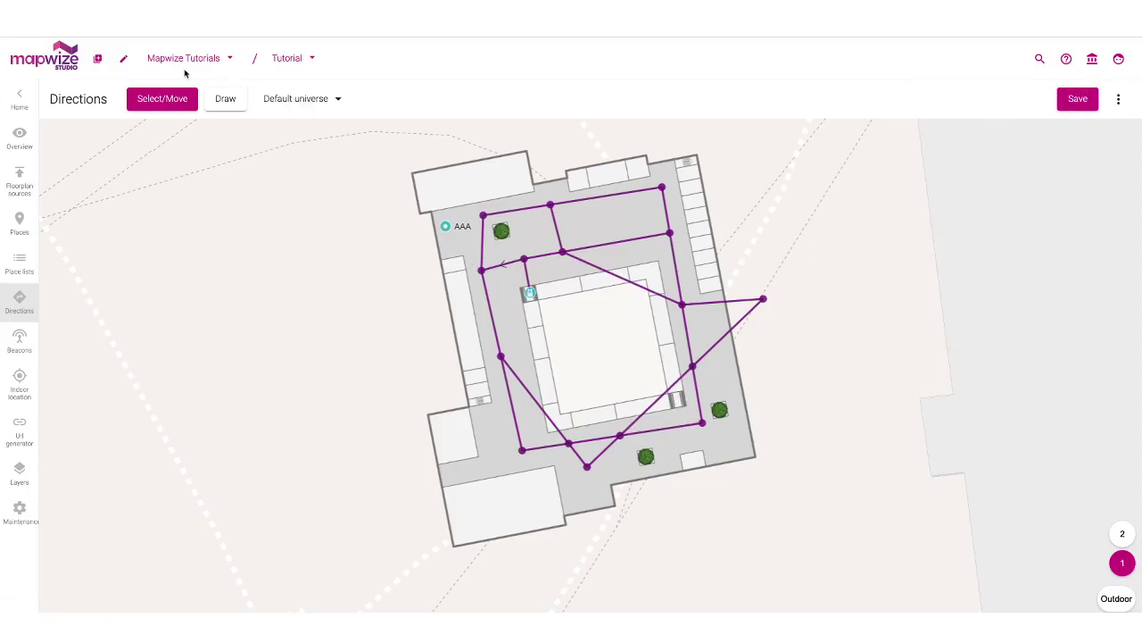
pyautogui.click(223, 100)
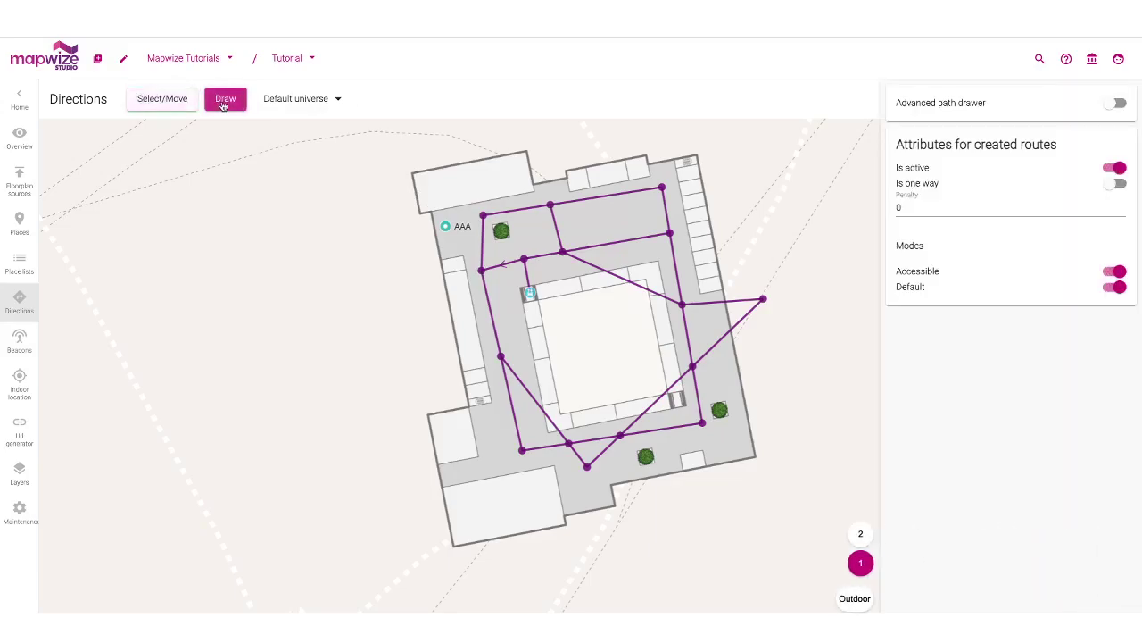
# - Add a route node at the right-side elevator and start creating a new connector for it
pyautogui.click(683, 427)
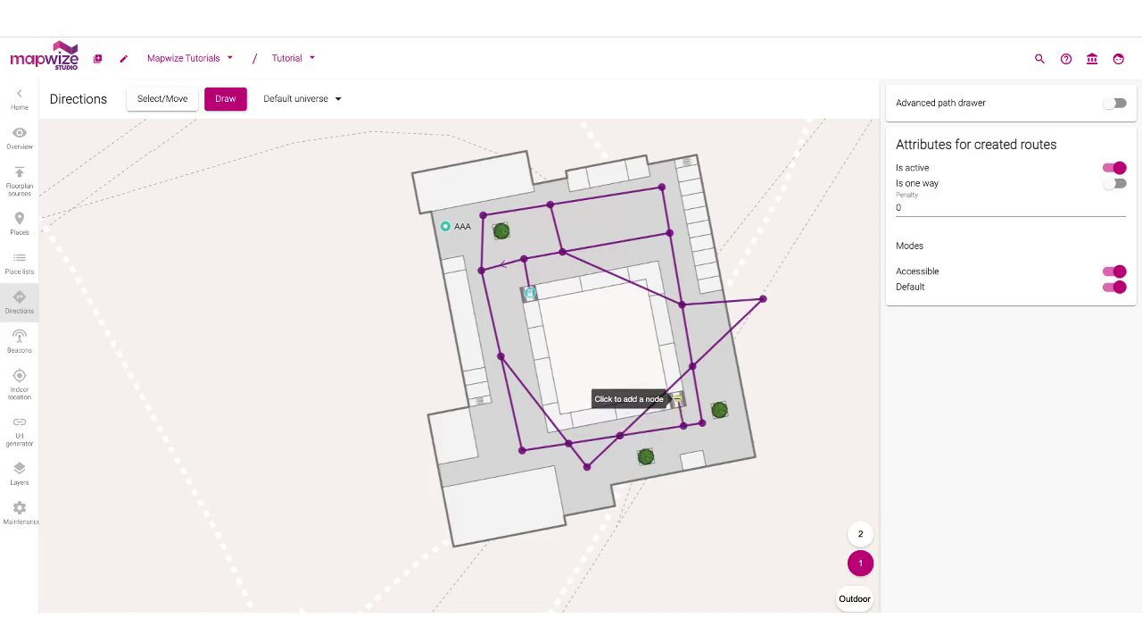
pyautogui.press('Escape')
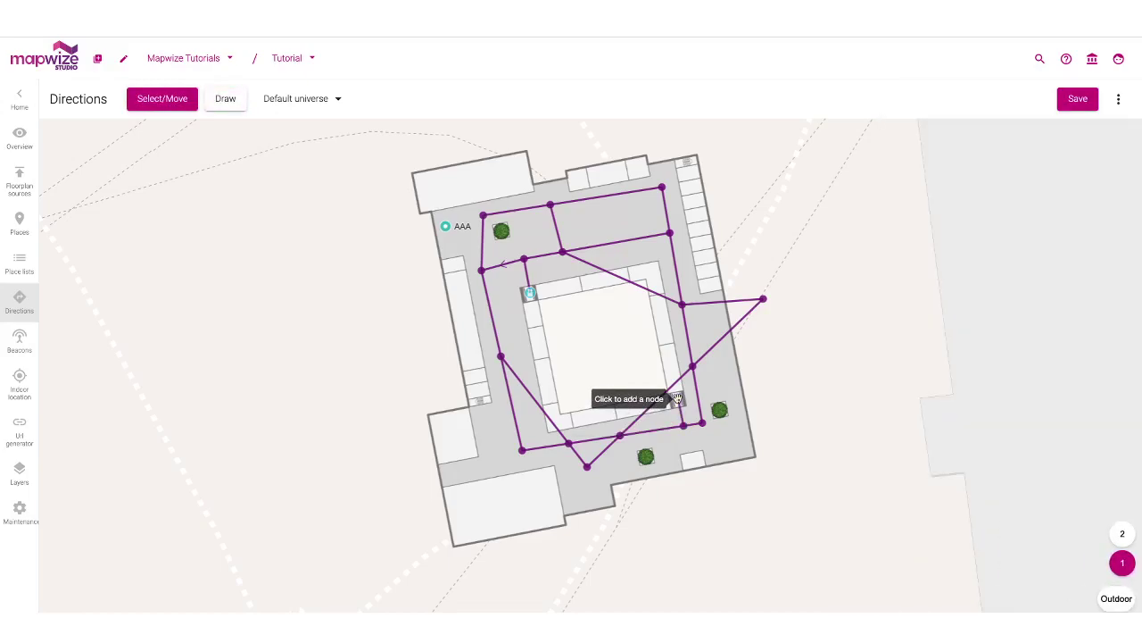
pyautogui.click(678, 398)
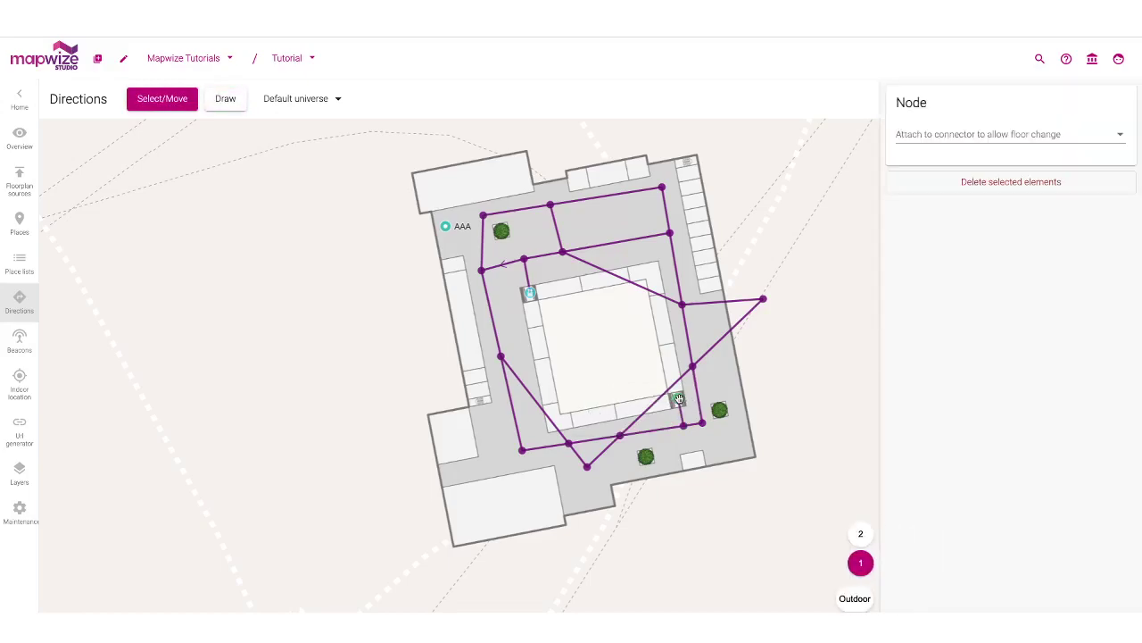
pyautogui.click(965, 138)
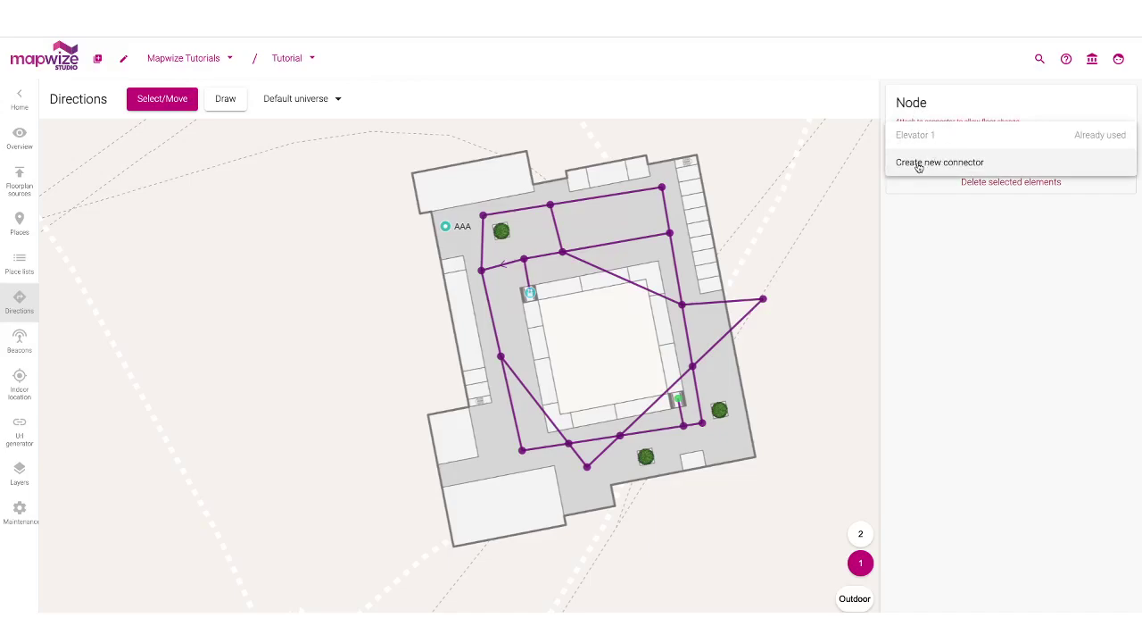
pyautogui.click(911, 164)
# - Save connector 'Elevator 2' as an ELEVATOR excluded from Default mode, then show floor 2
pyautogui.click(568, 213)
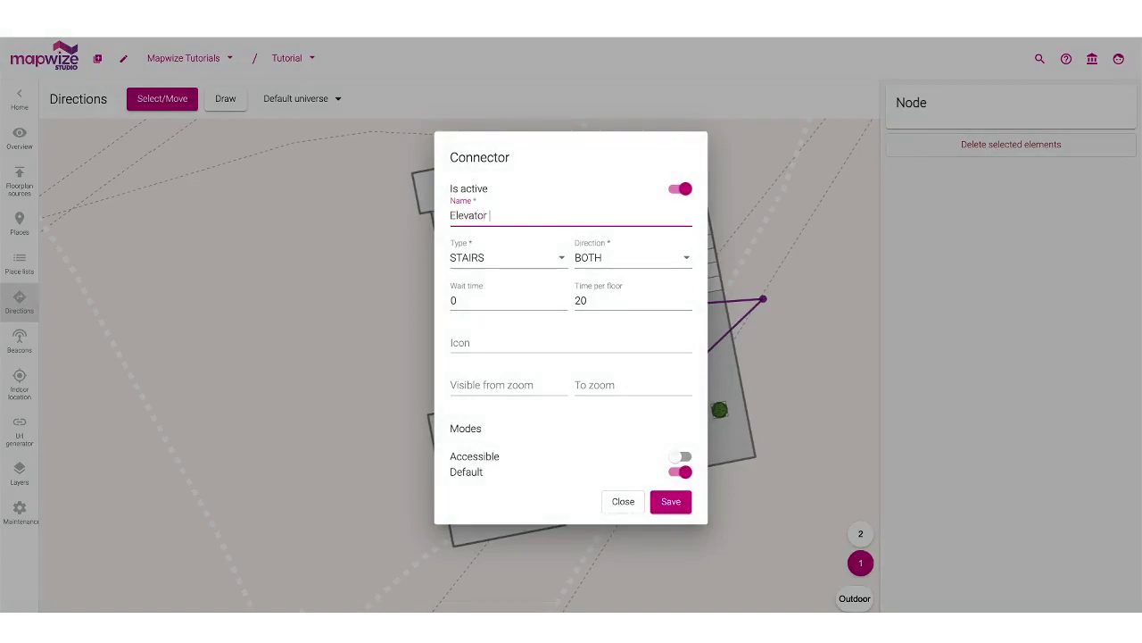
pyautogui.click(509, 258)
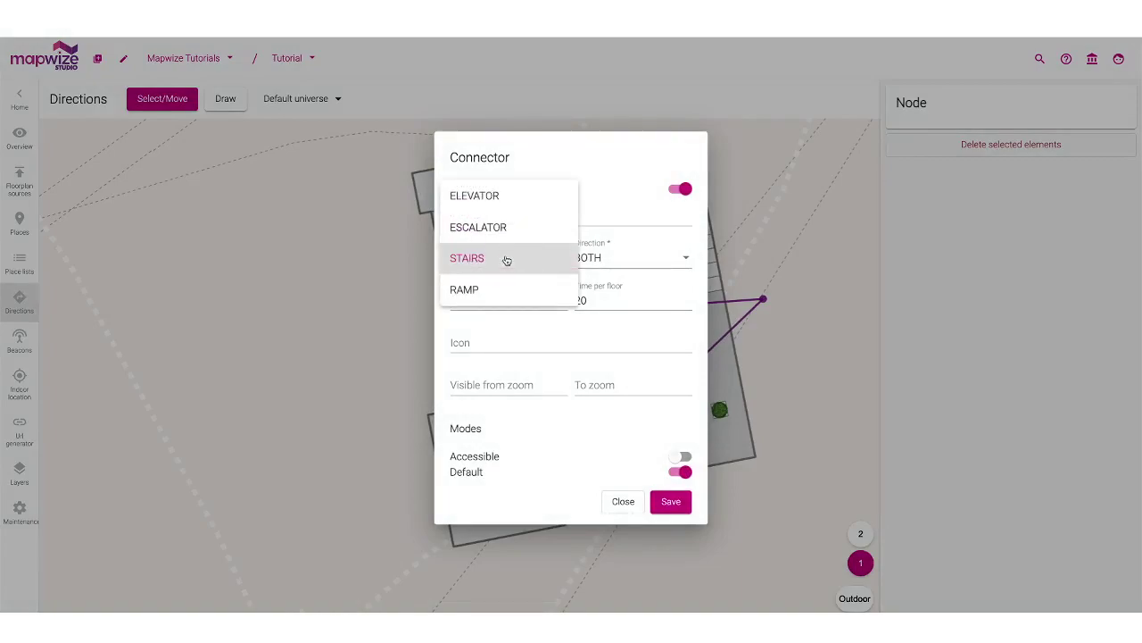
pyautogui.click(498, 195)
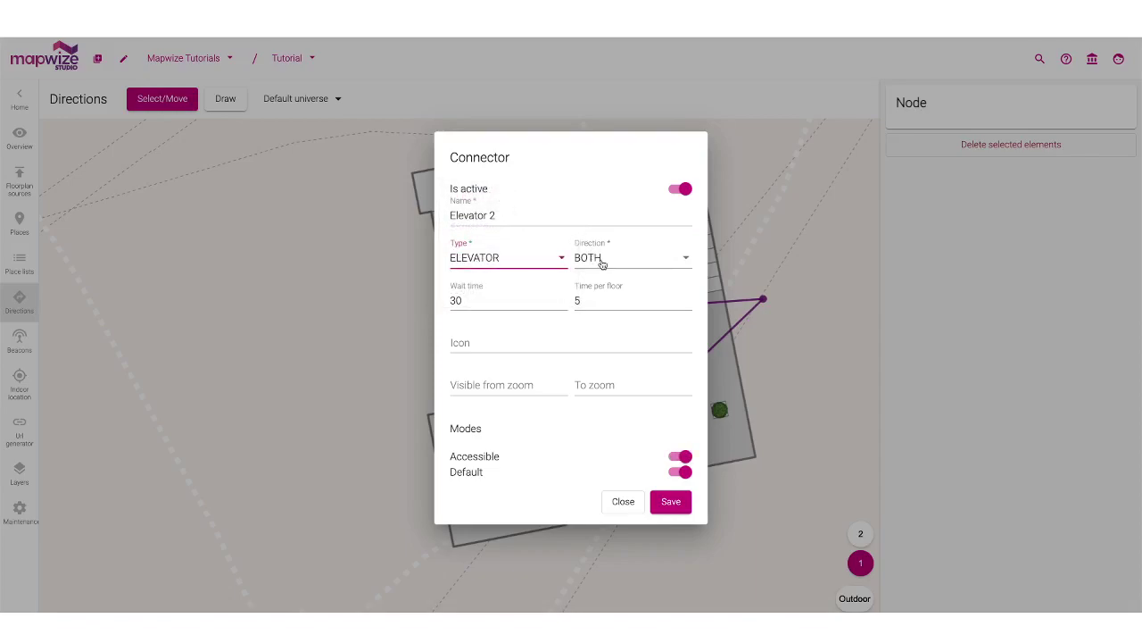
pyautogui.moveTo(494, 287)
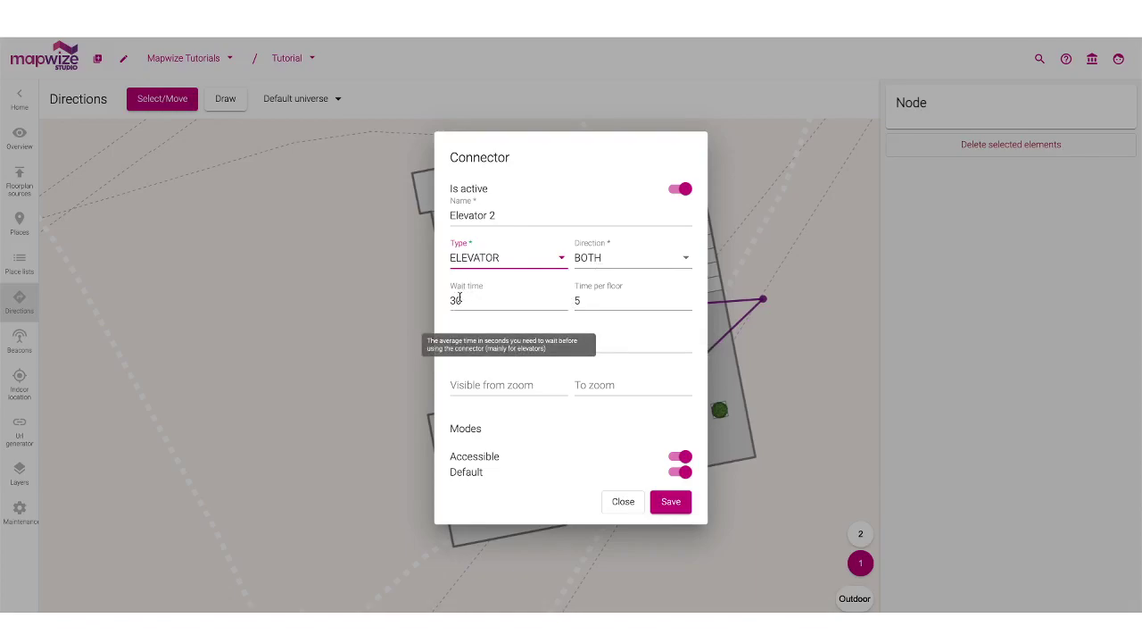
pyautogui.moveTo(597, 296)
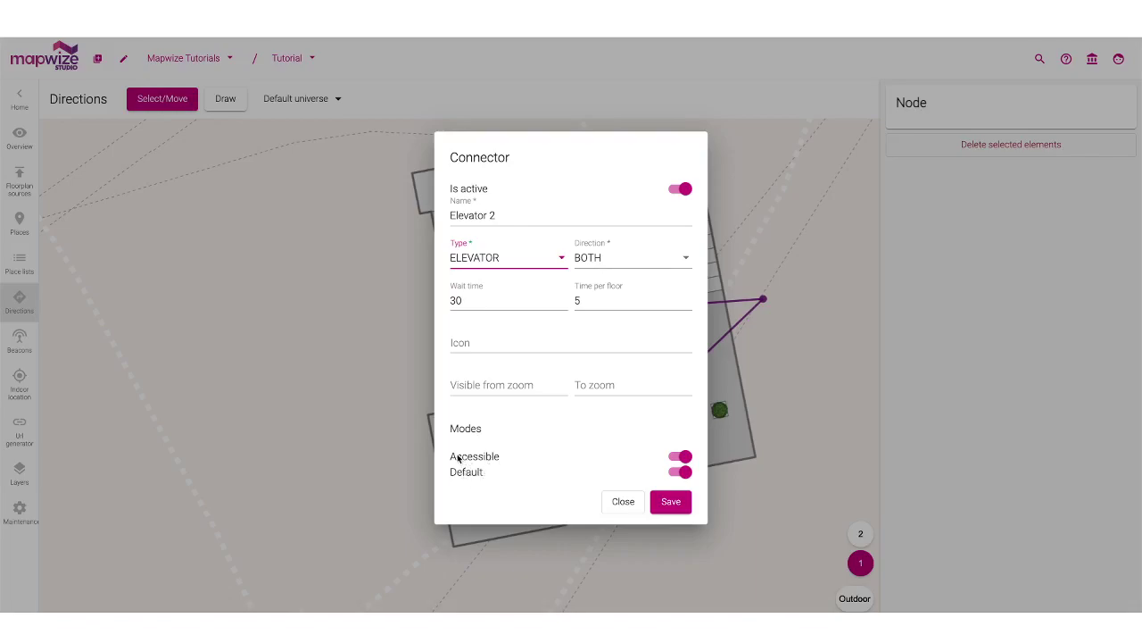
pyautogui.click(683, 474)
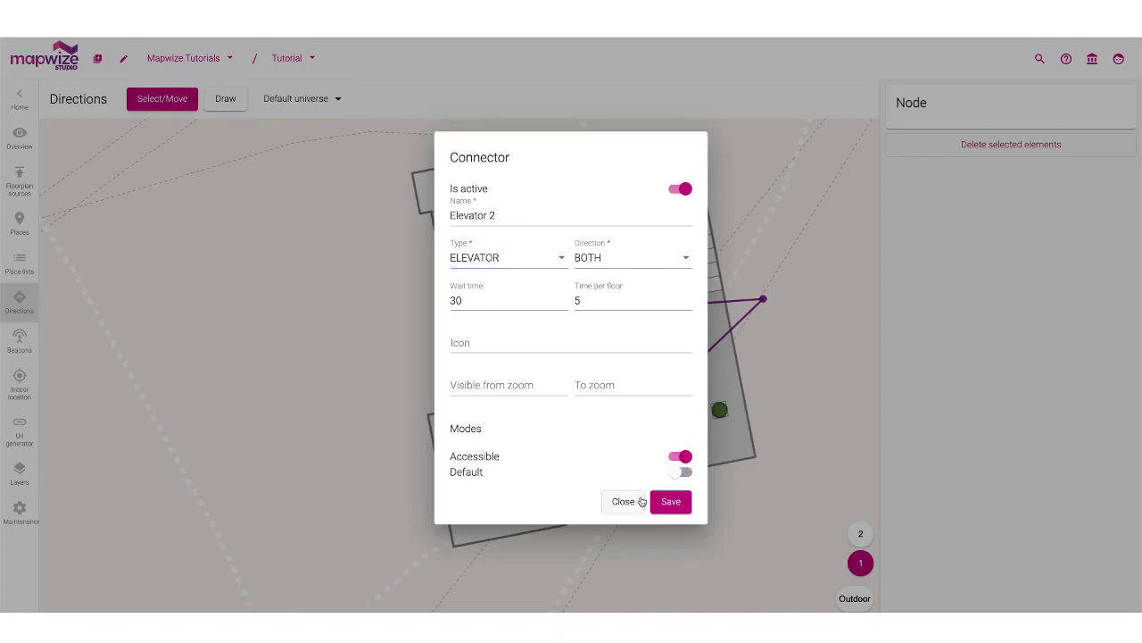
pyautogui.click(671, 502)
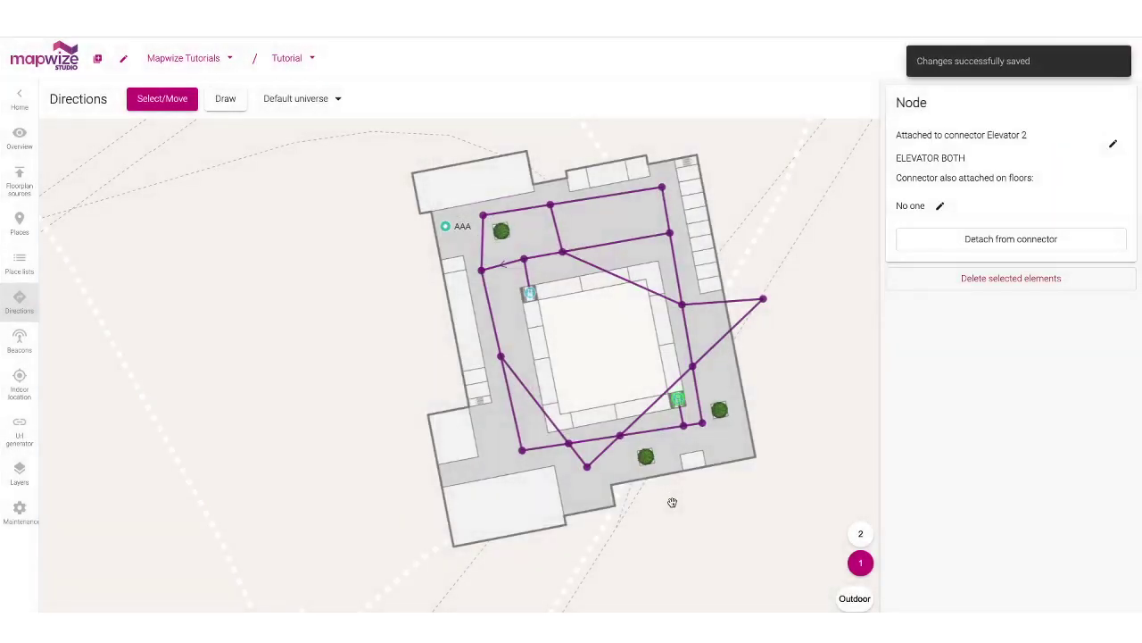
pyautogui.moveTo(681, 399)
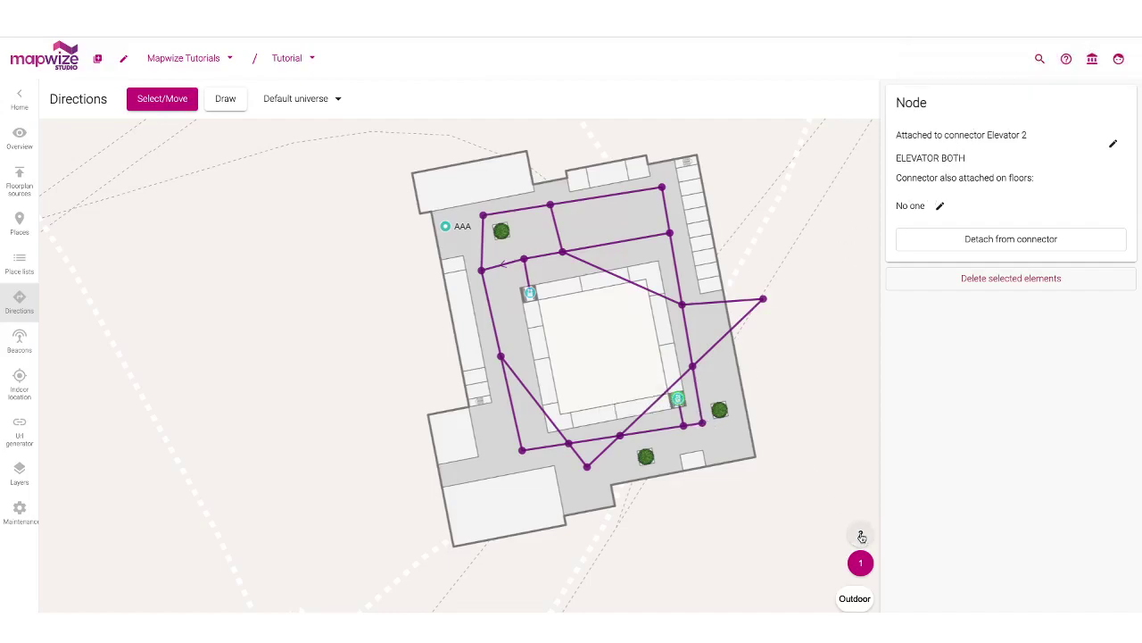
pyautogui.click(861, 536)
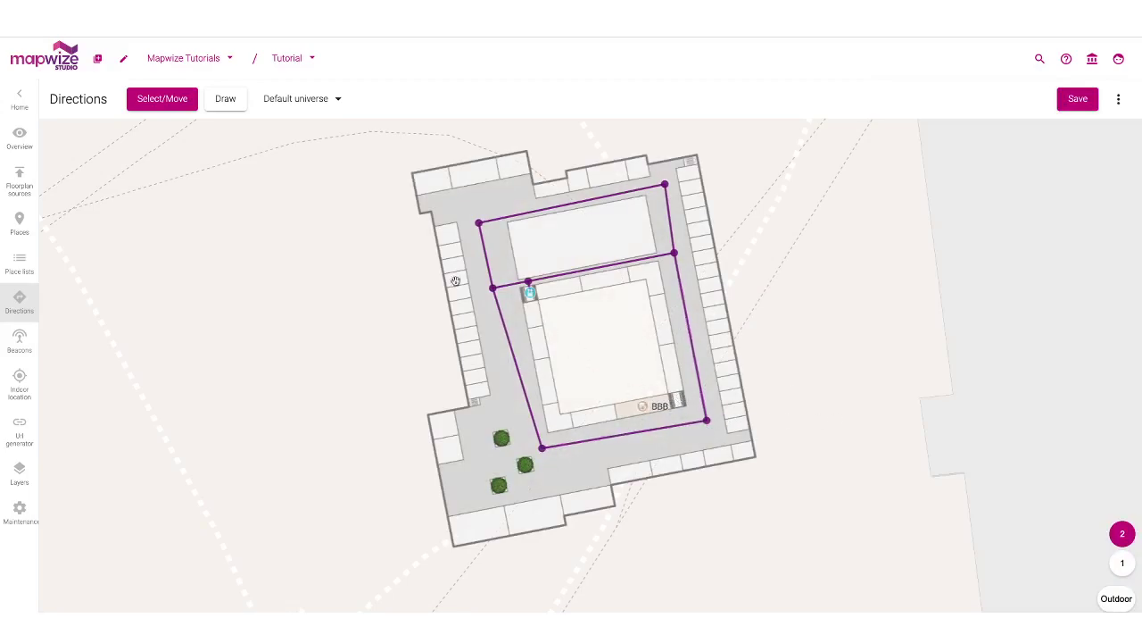
# - Add a node on the bottom route beside the floor-2 elevator and select it
pyautogui.click(225, 98)
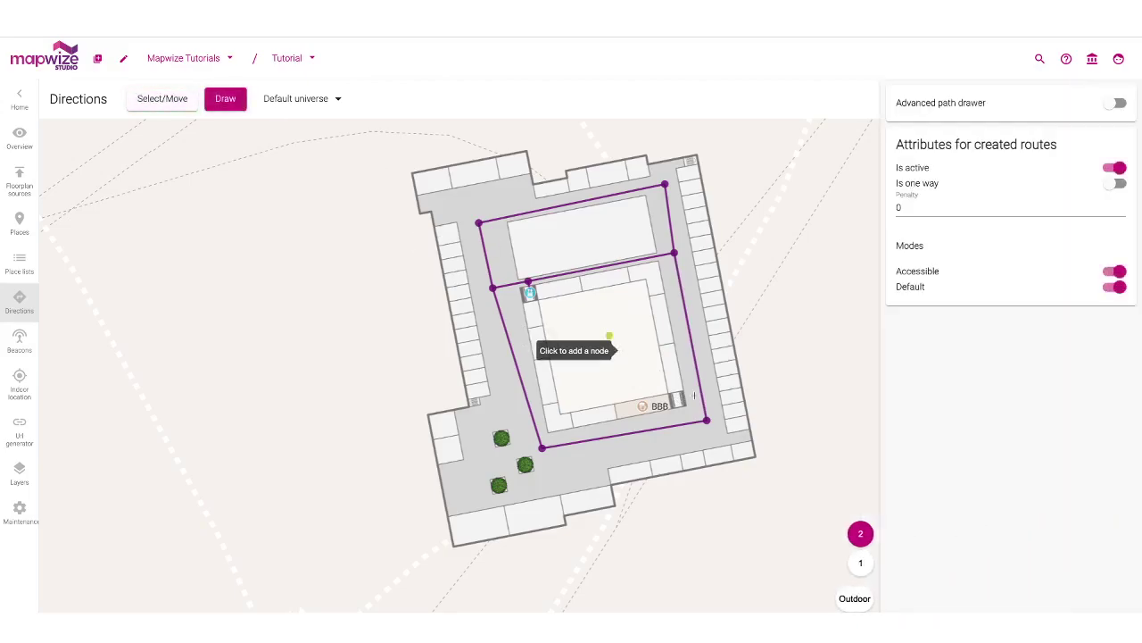
pyautogui.click(684, 423)
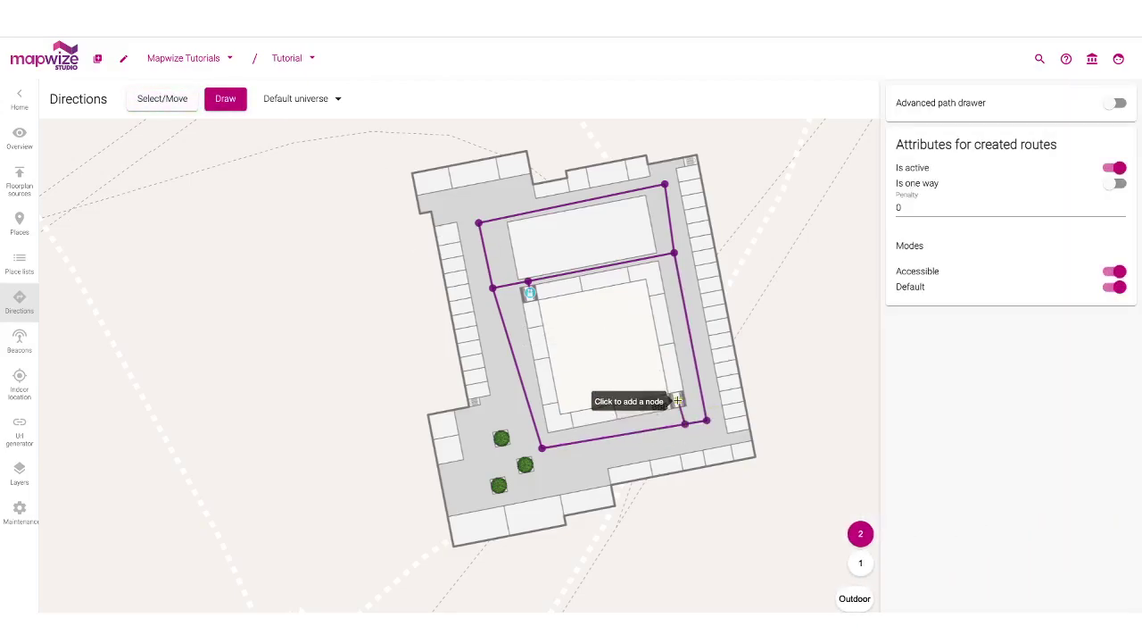
pyautogui.press('Escape')
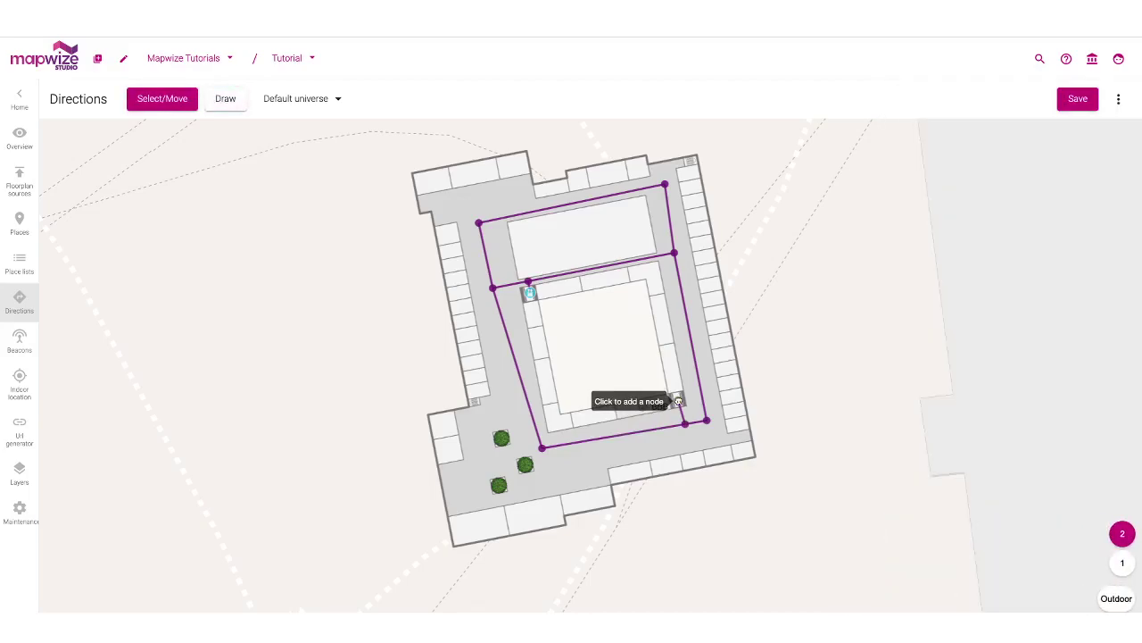
pyautogui.click(678, 399)
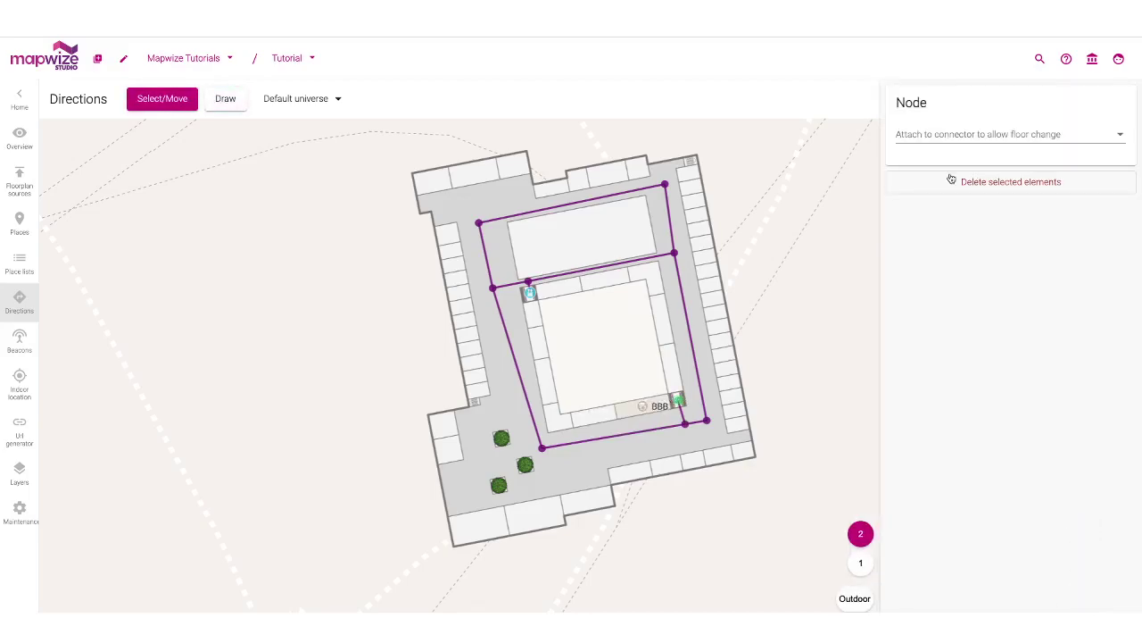
# - Attach the node to Elevator 2 and review the floors it links
pyautogui.click(982, 132)
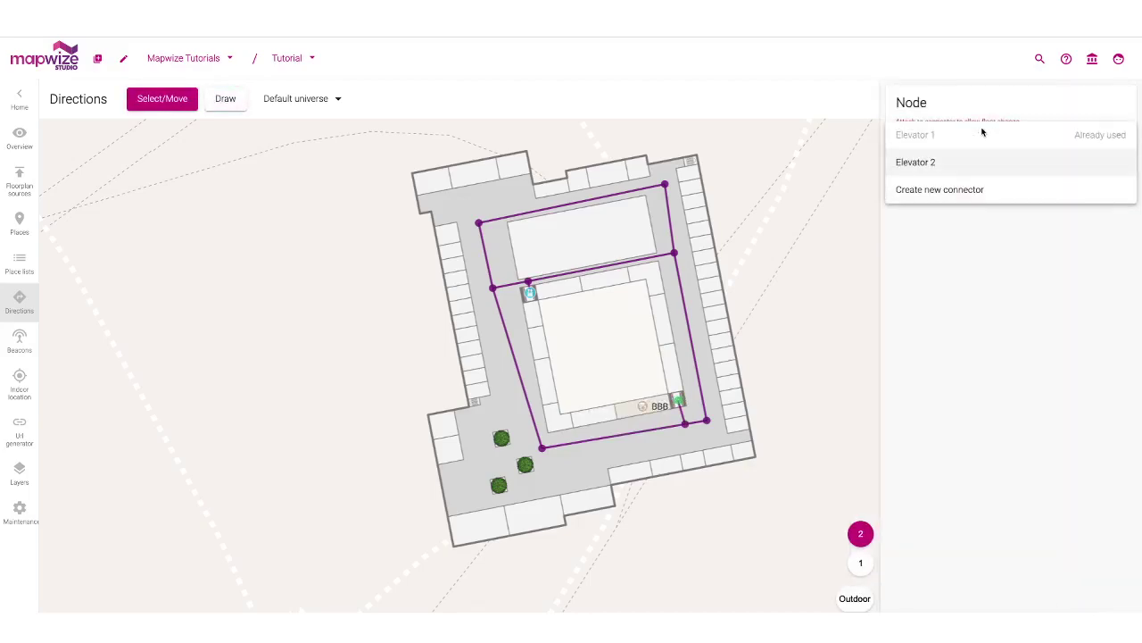
pyautogui.click(923, 160)
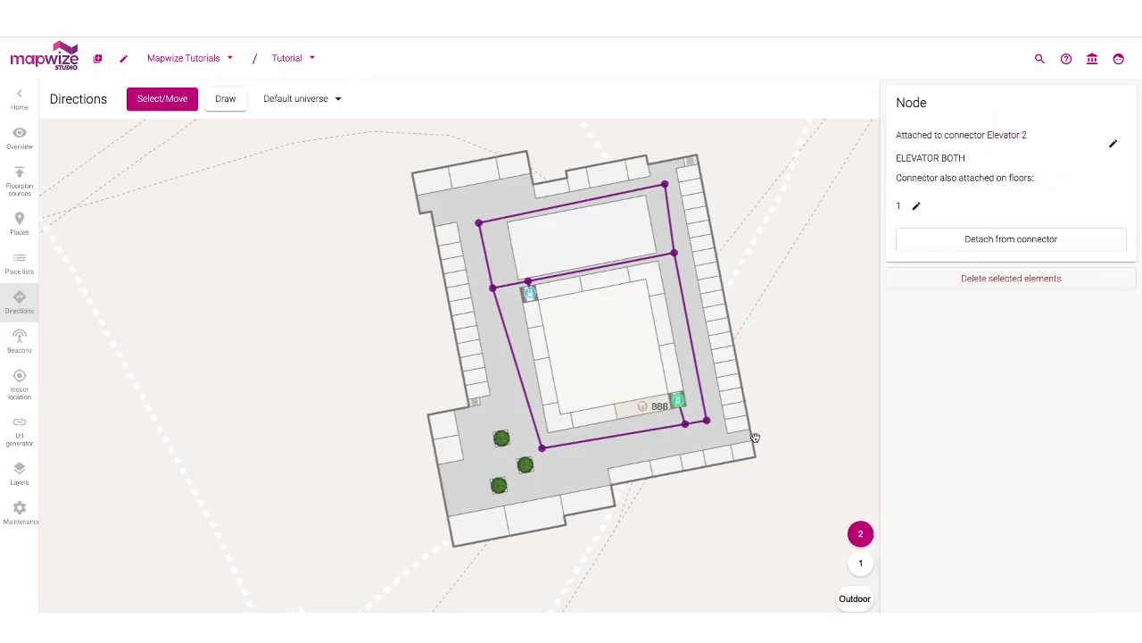
pyautogui.click(916, 205)
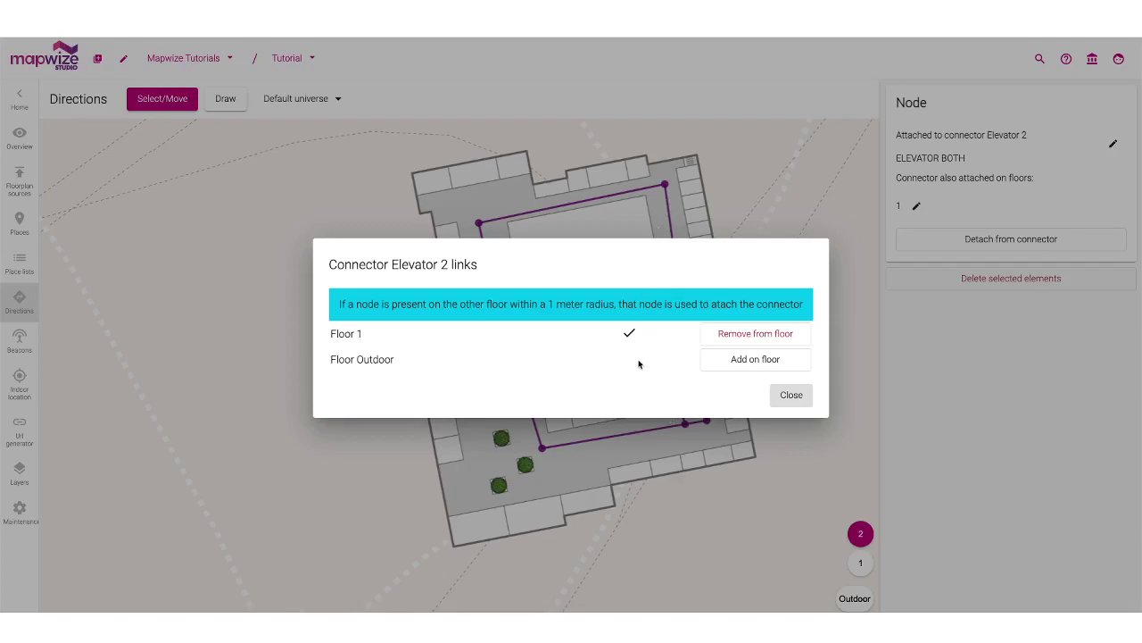
pyautogui.click(792, 395)
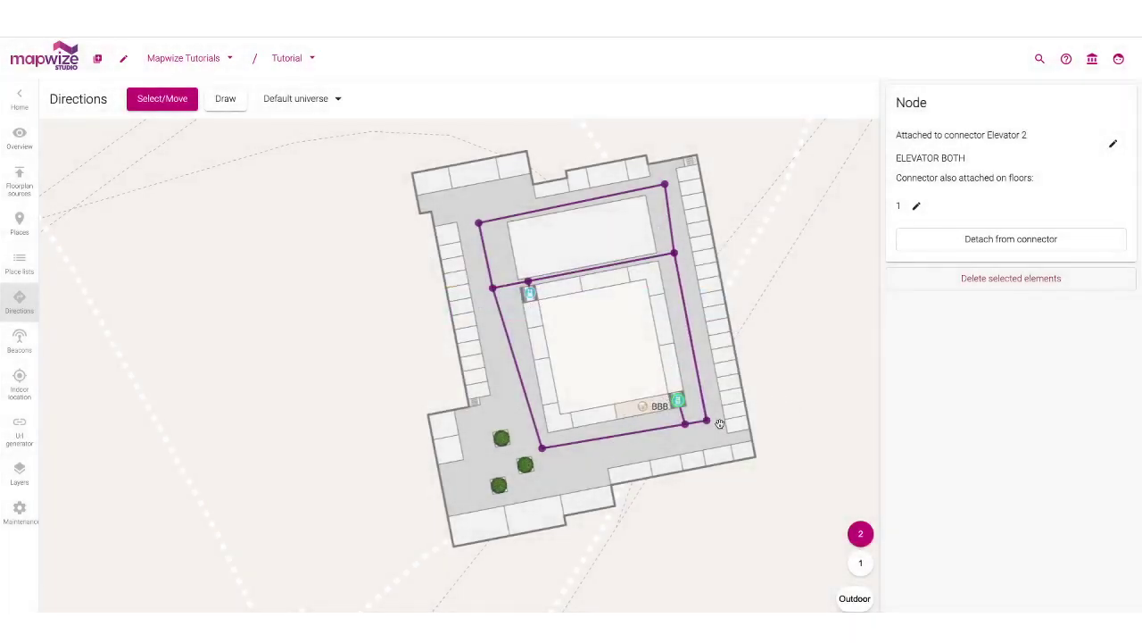
pyautogui.click(764, 409)
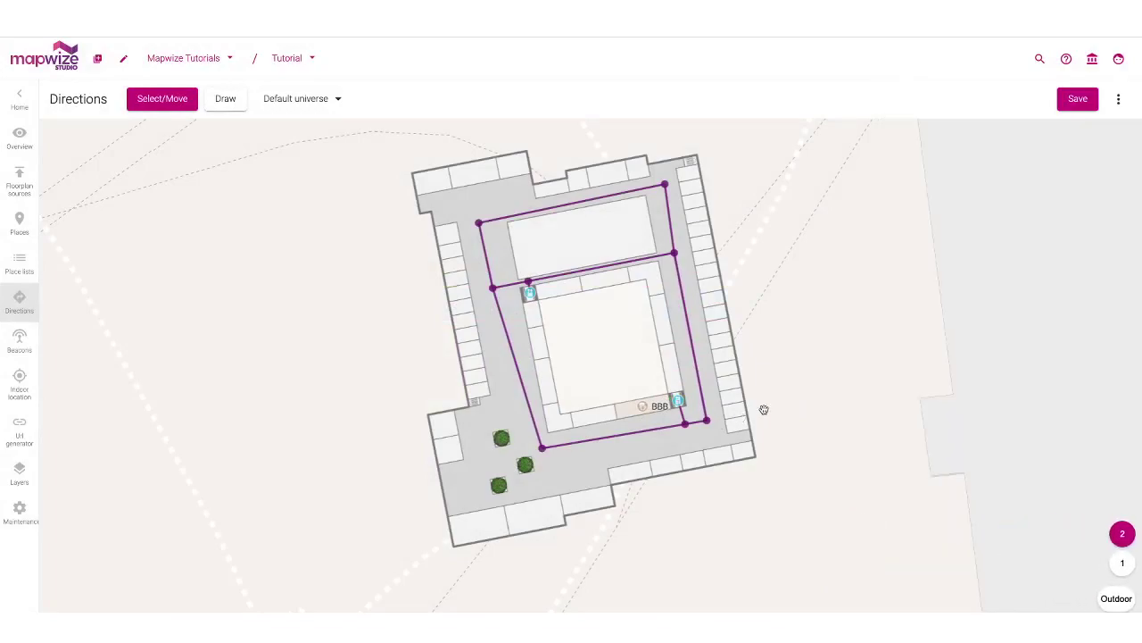
pyautogui.click(1120, 100)
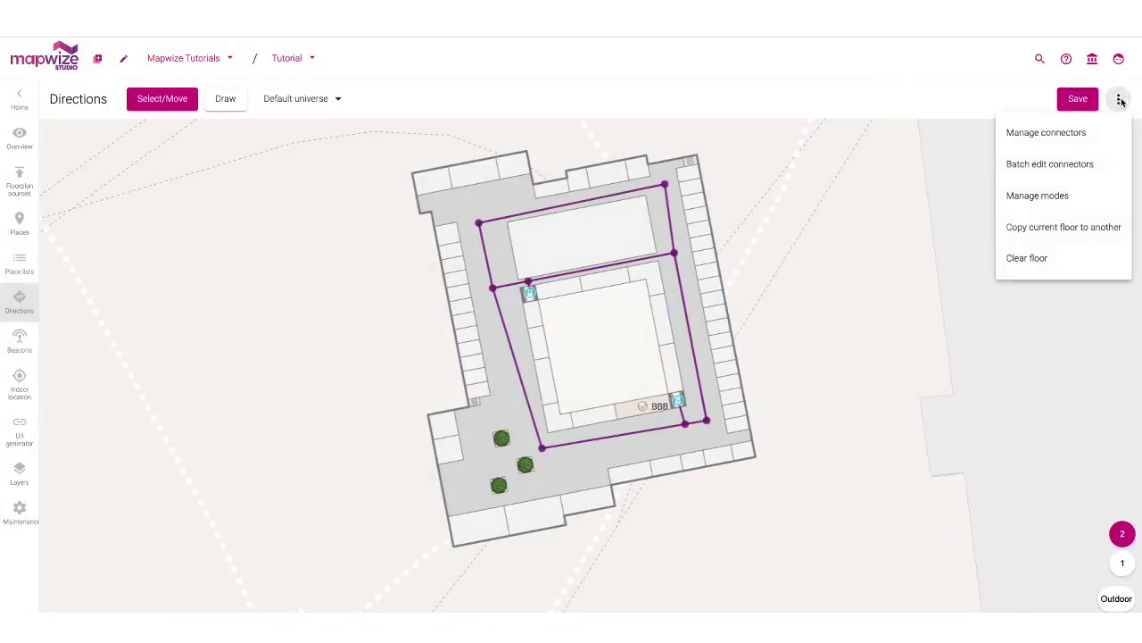
pyautogui.click(1044, 133)
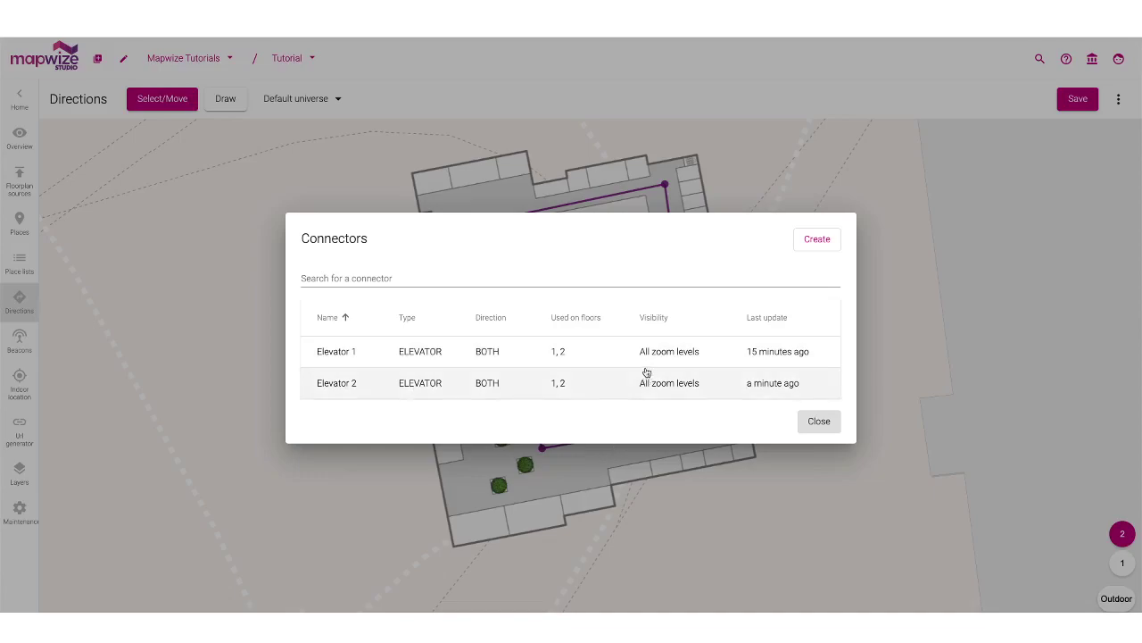
pyautogui.click(810, 427)
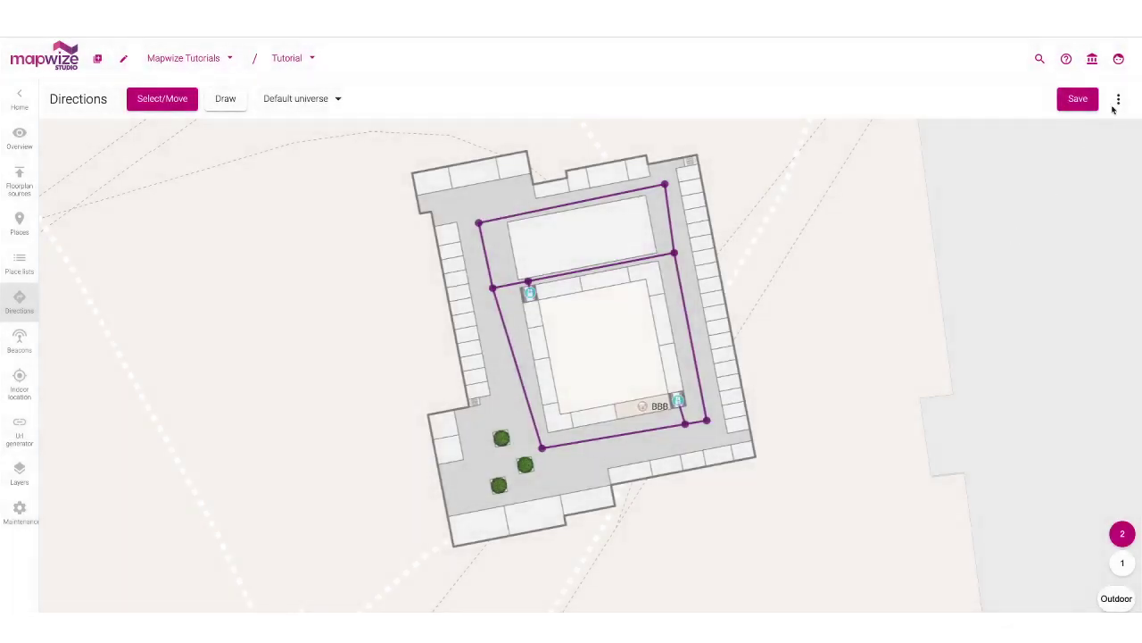
pyautogui.click(1118, 99)
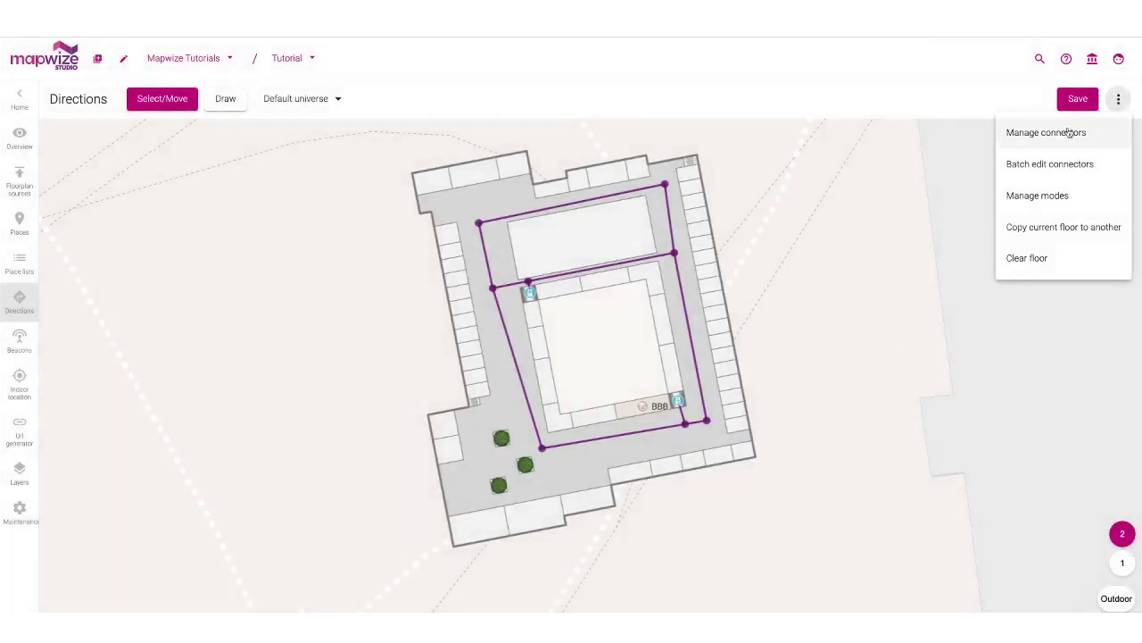
pyautogui.click(1022, 168)
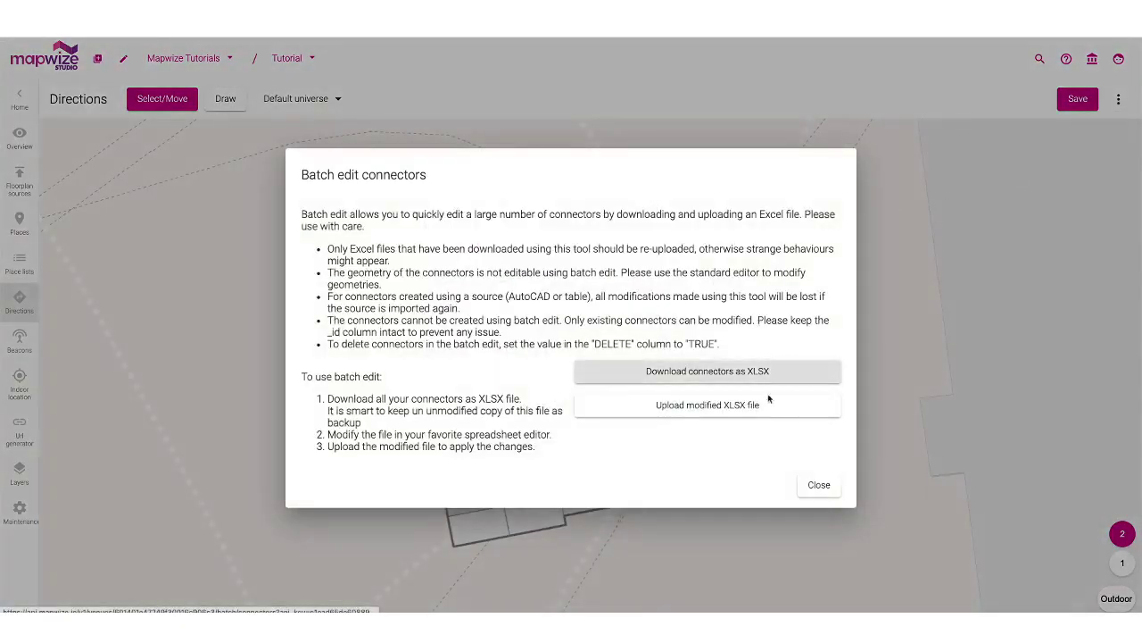
pyautogui.click(821, 488)
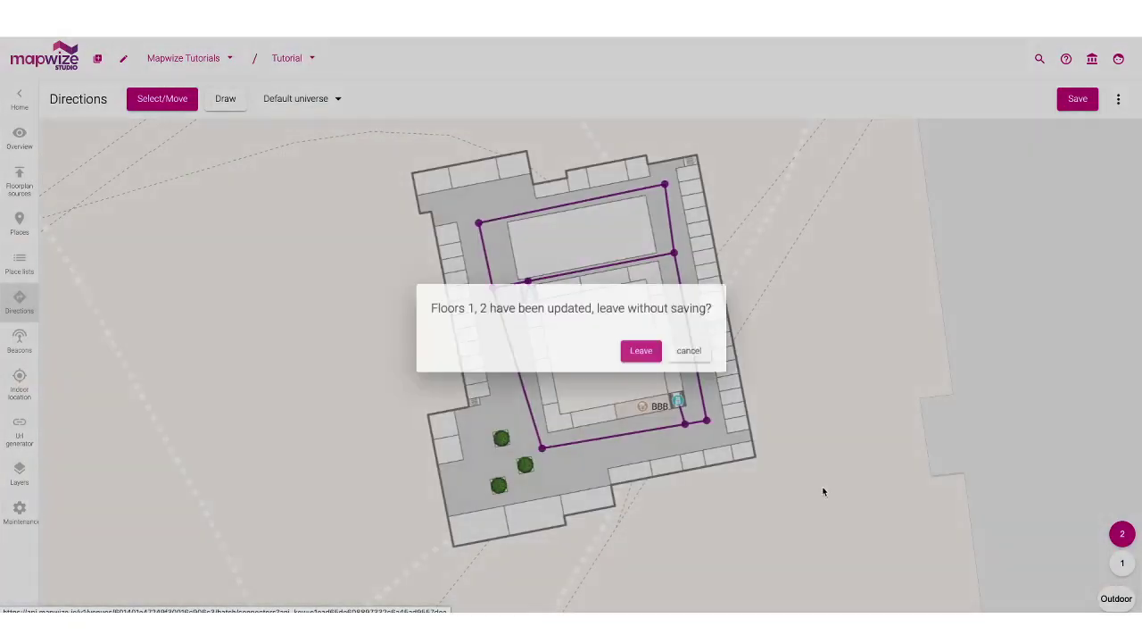
pyautogui.click(693, 355)
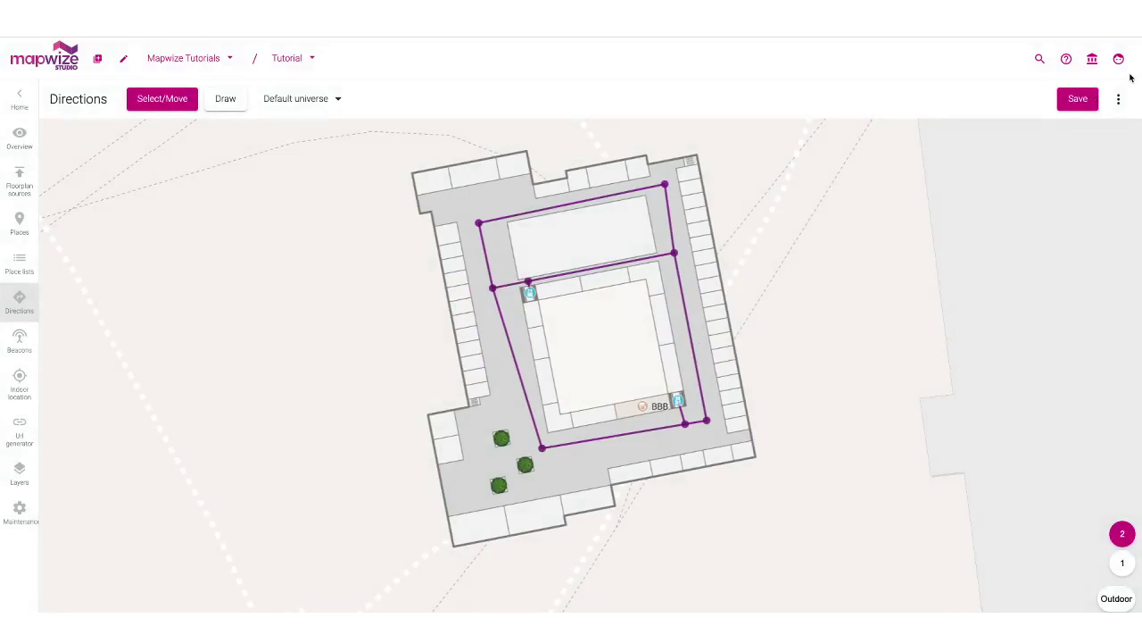
pyautogui.click(1119, 100)
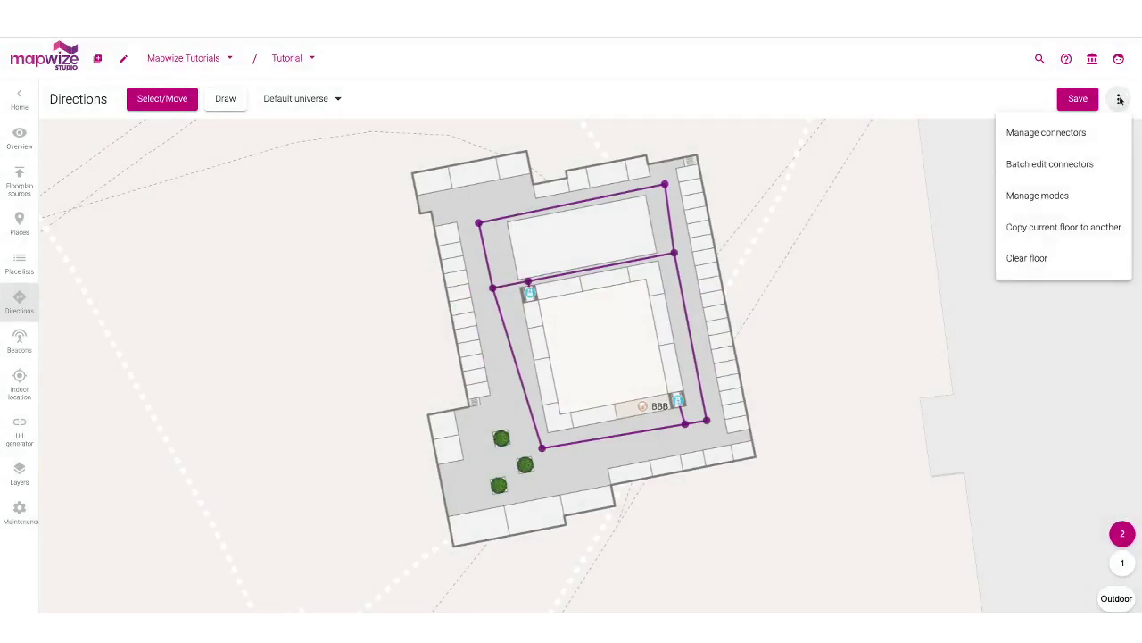
# - Create and save travel mode 'Bike' of type BIKE with a 15 km/h average speed
pyautogui.click(1033, 202)
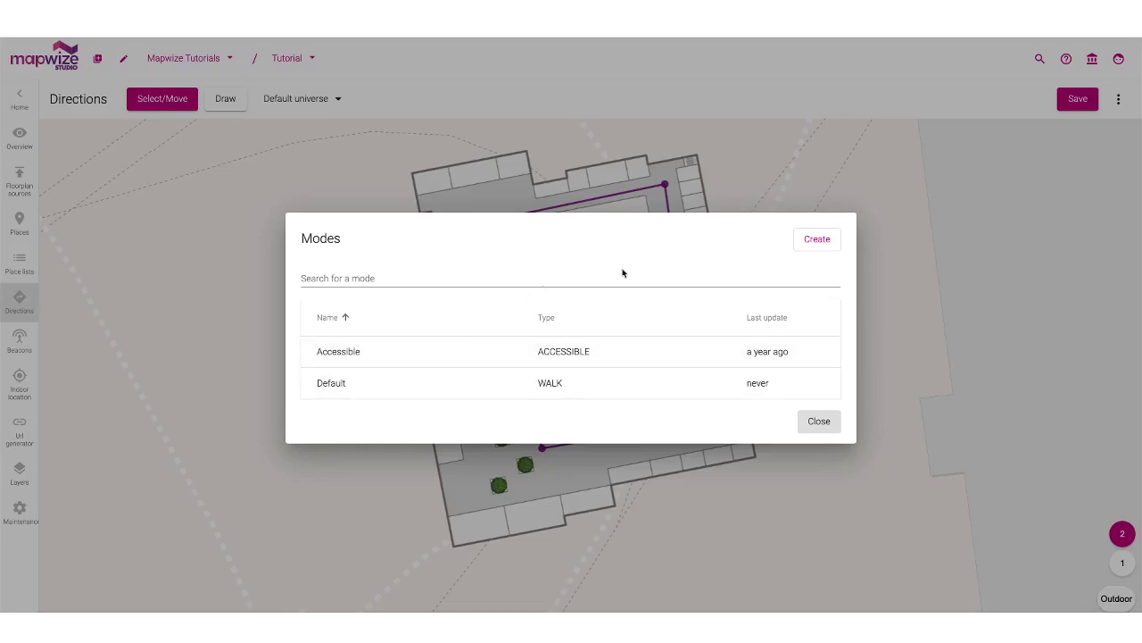
pyautogui.click(816, 238)
pyautogui.click(355, 304)
pyautogui.write('Bike')
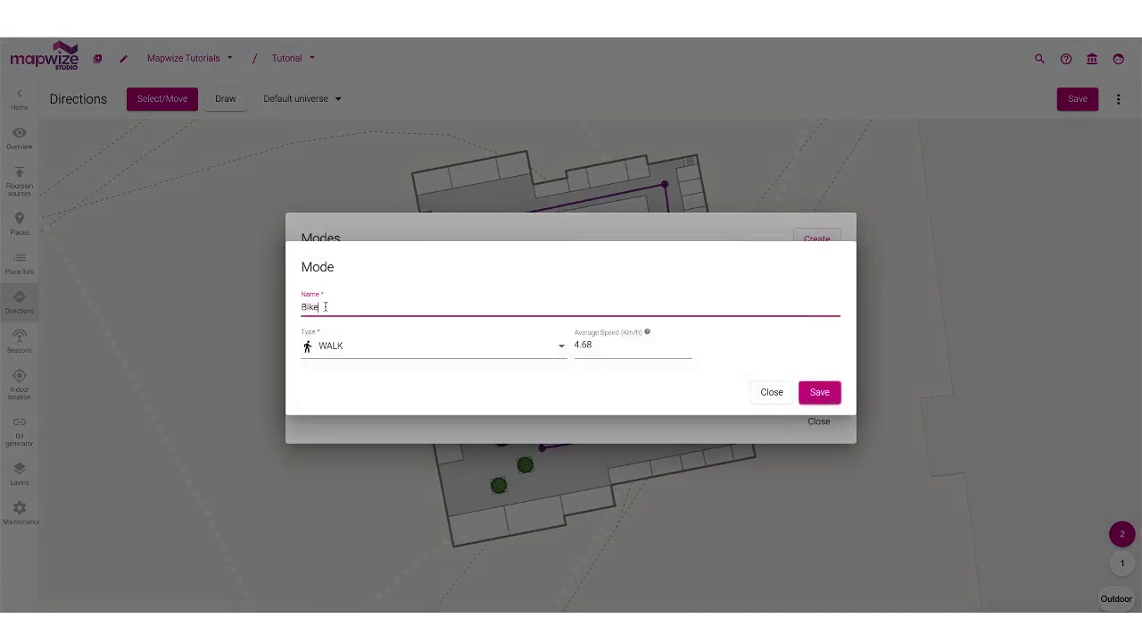
pyautogui.click(337, 346)
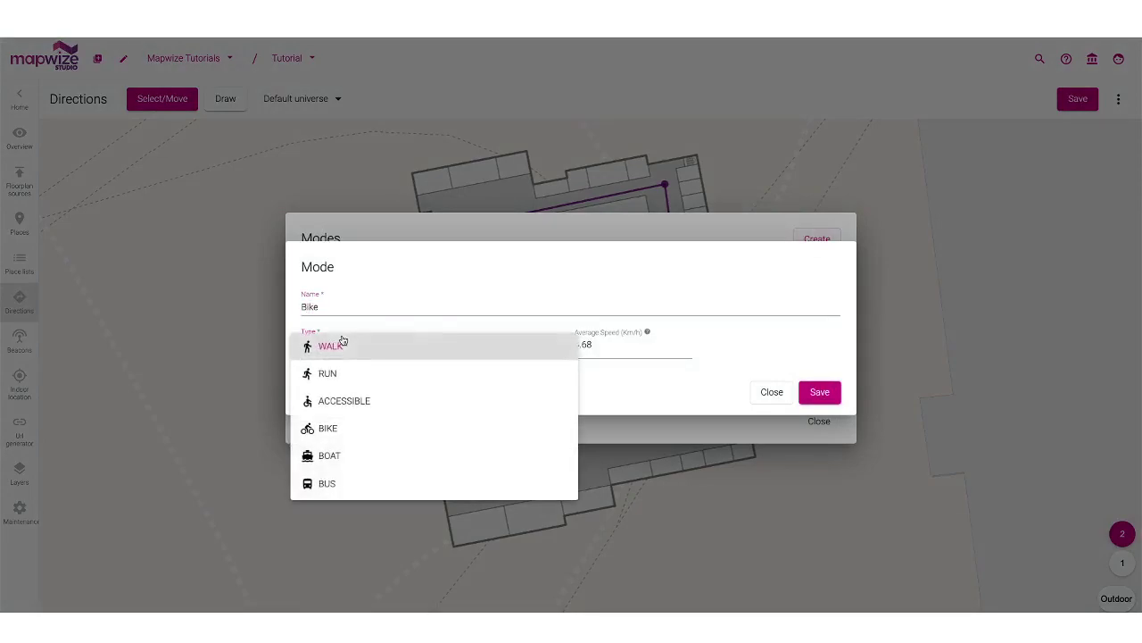
pyautogui.click(342, 427)
pyautogui.doubleClick(583, 343)
pyautogui.write('15')
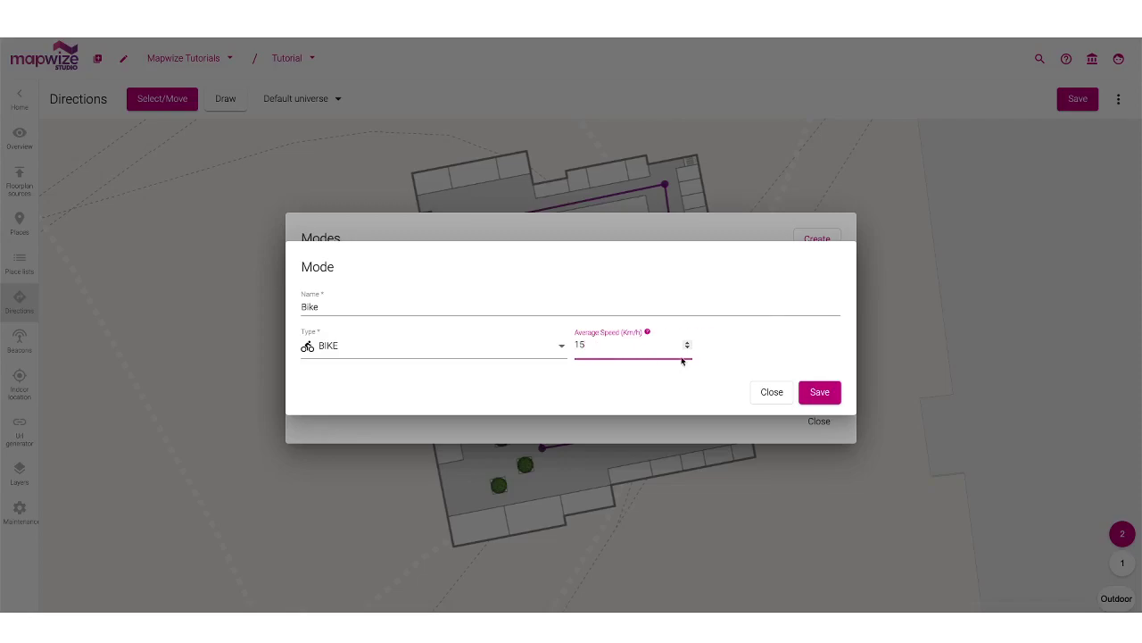
pyautogui.click(818, 393)
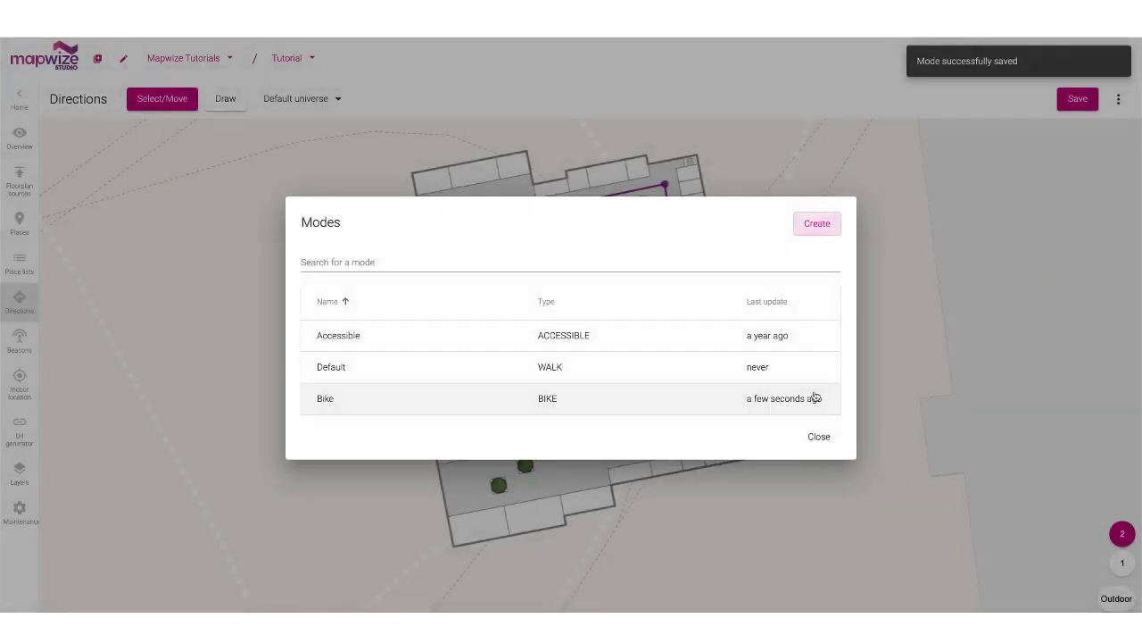
pyautogui.click(819, 437)
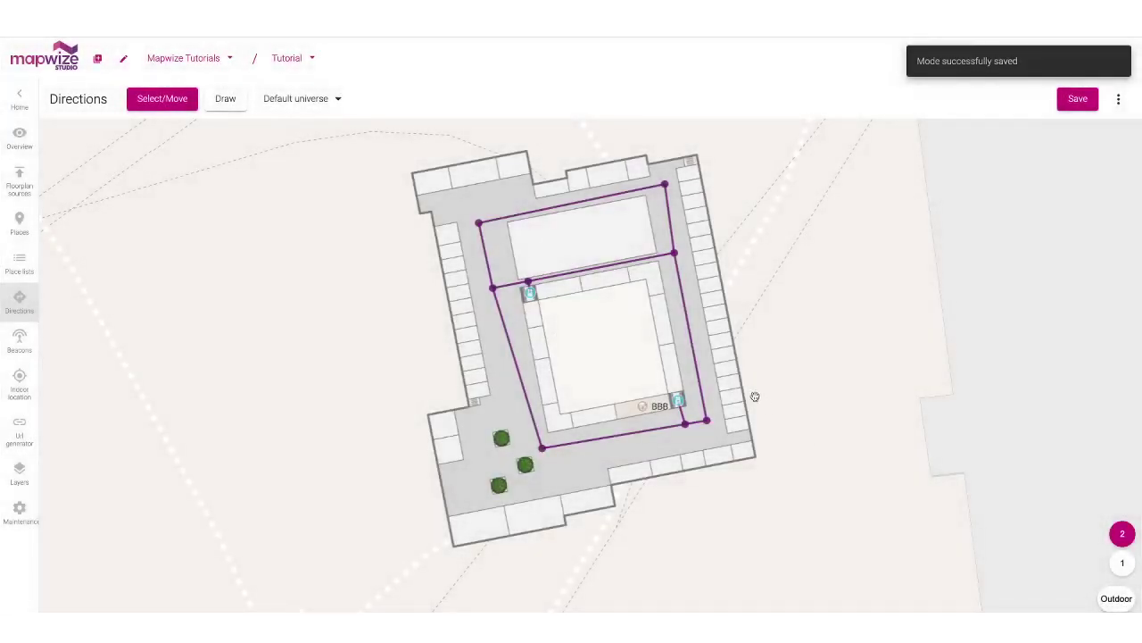
# - Lasso-select all 11 floor-2 routes and turn on the Bike mode for them
pyautogui.click(630, 185)
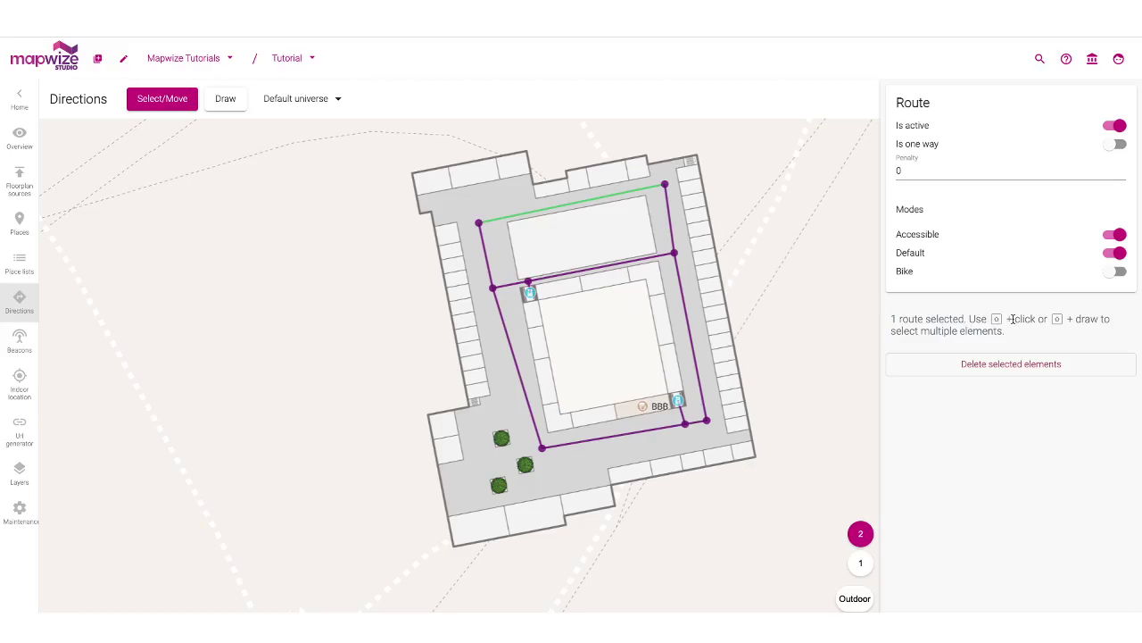
pyautogui.click(797, 302)
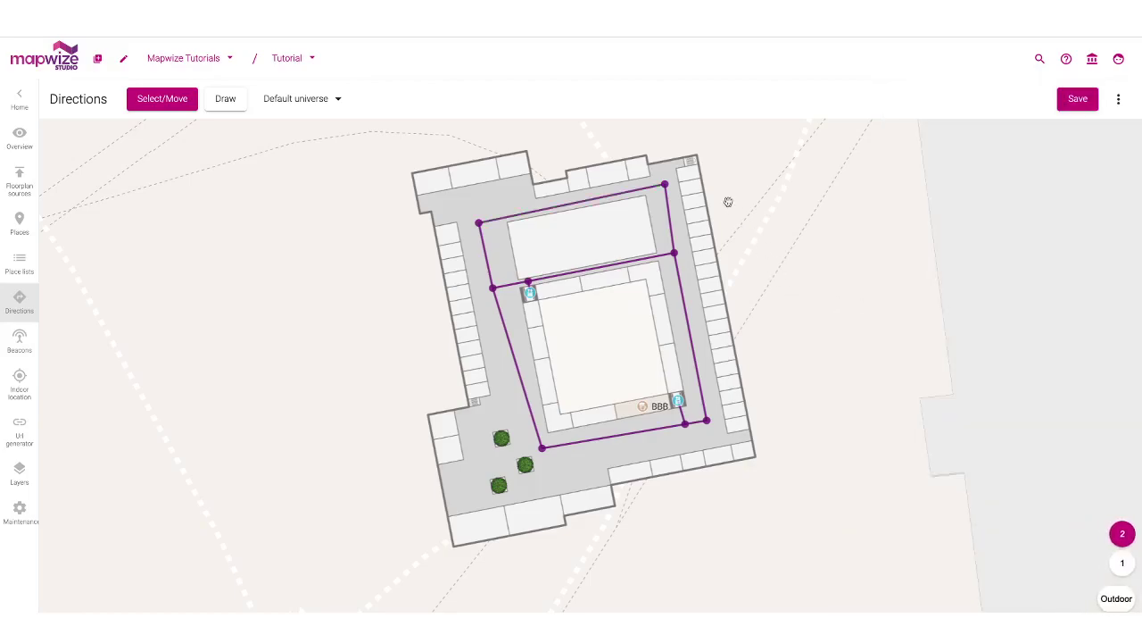
pyautogui.moveTo(660, 165)
pyautogui.mouseDown()
pyautogui.moveTo(404, 216)
pyautogui.moveTo(398, 373)
pyautogui.moveTo(437, 462)
pyautogui.moveTo(478, 484)
pyautogui.moveTo(722, 481)
pyautogui.mouseUp()
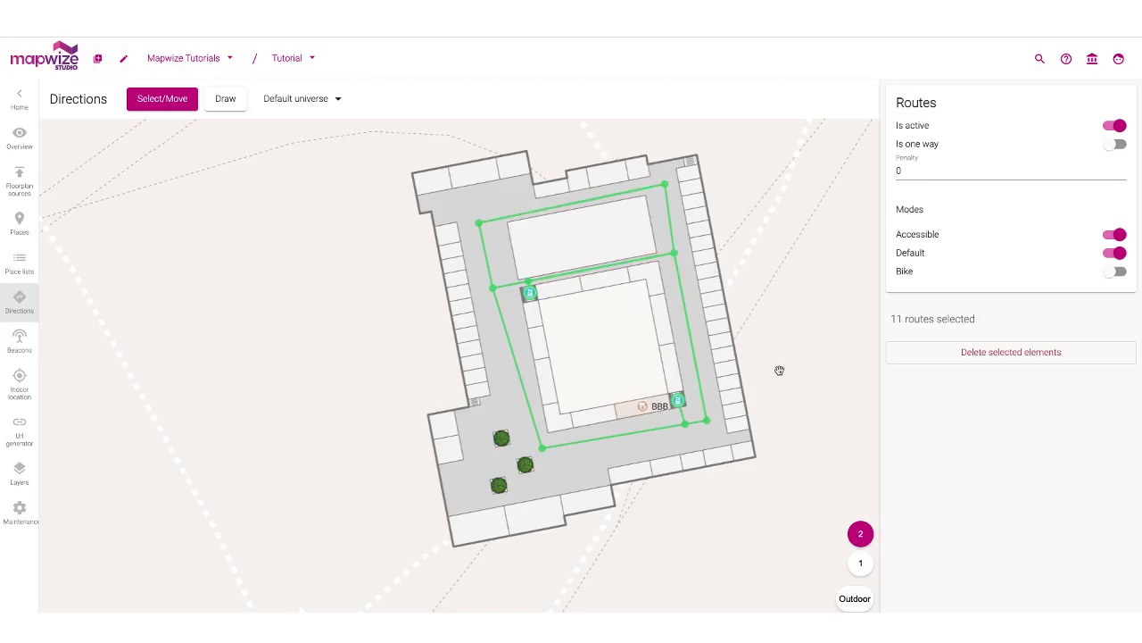
pyautogui.click(1119, 272)
pyautogui.click(788, 319)
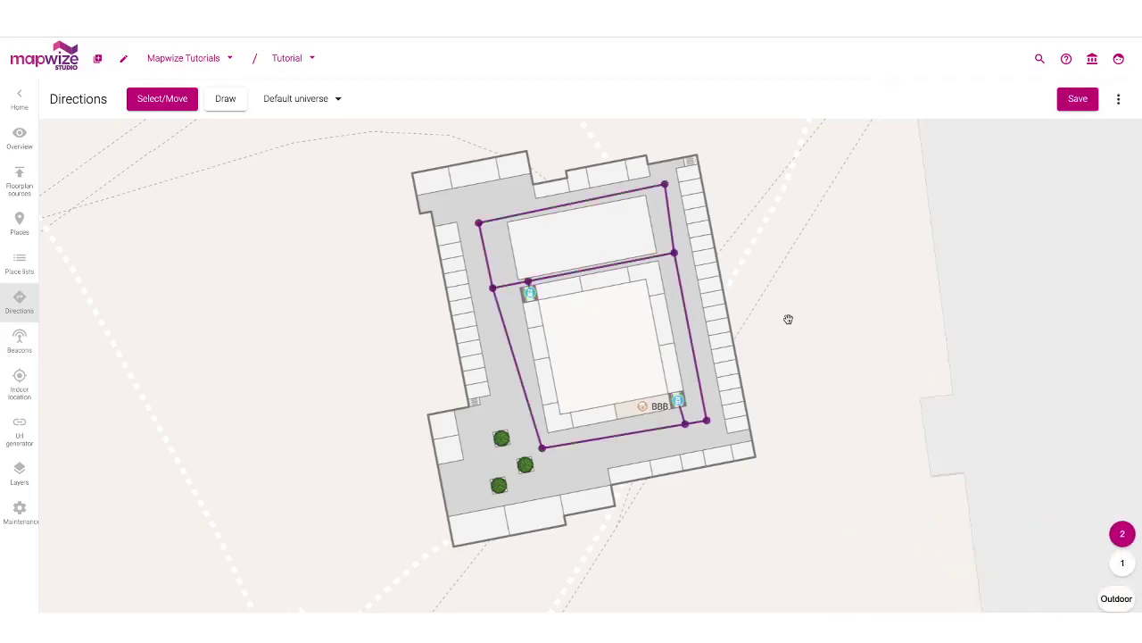